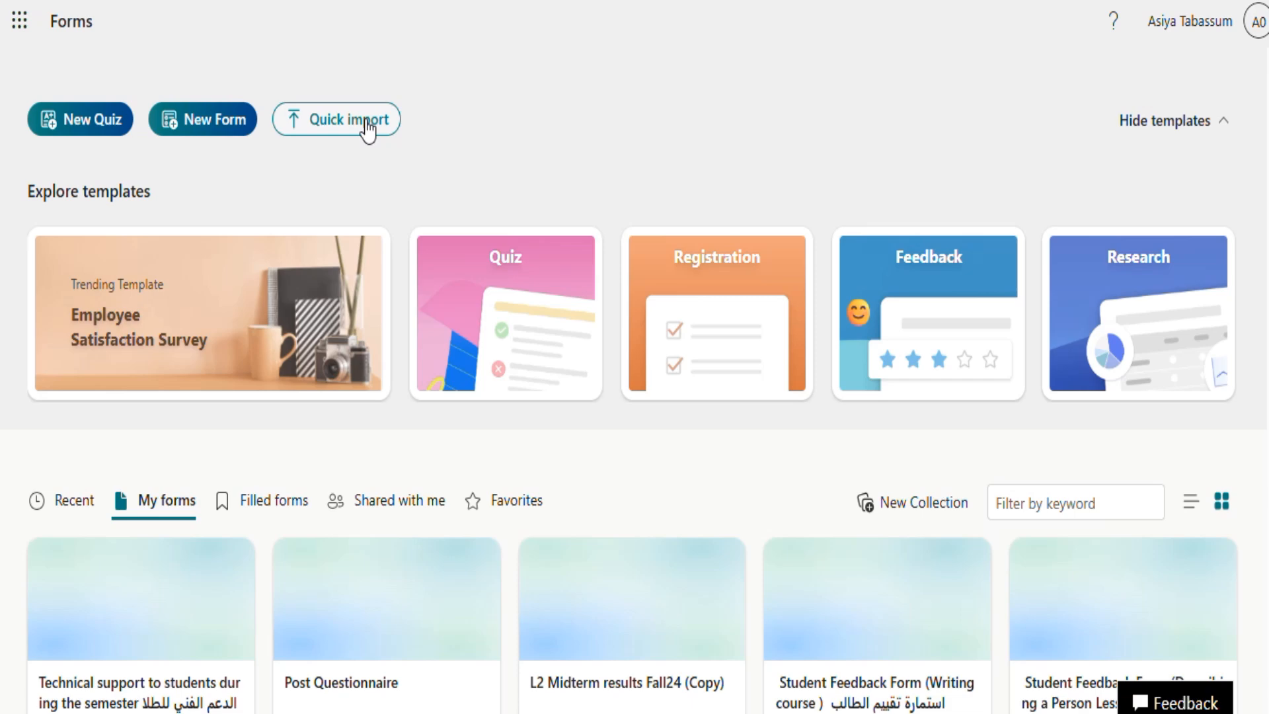
Create a new blank form and title it "Stress", leaving the description empty
left_click(210, 123)
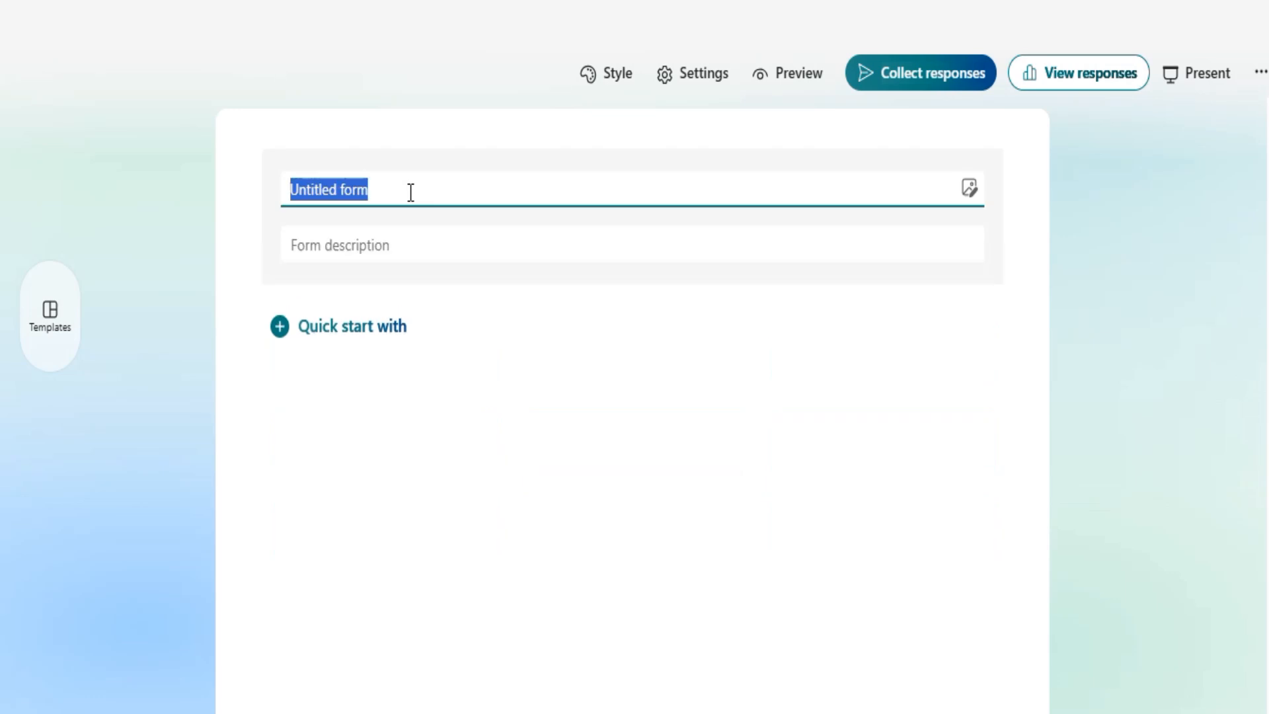
type("Stress")
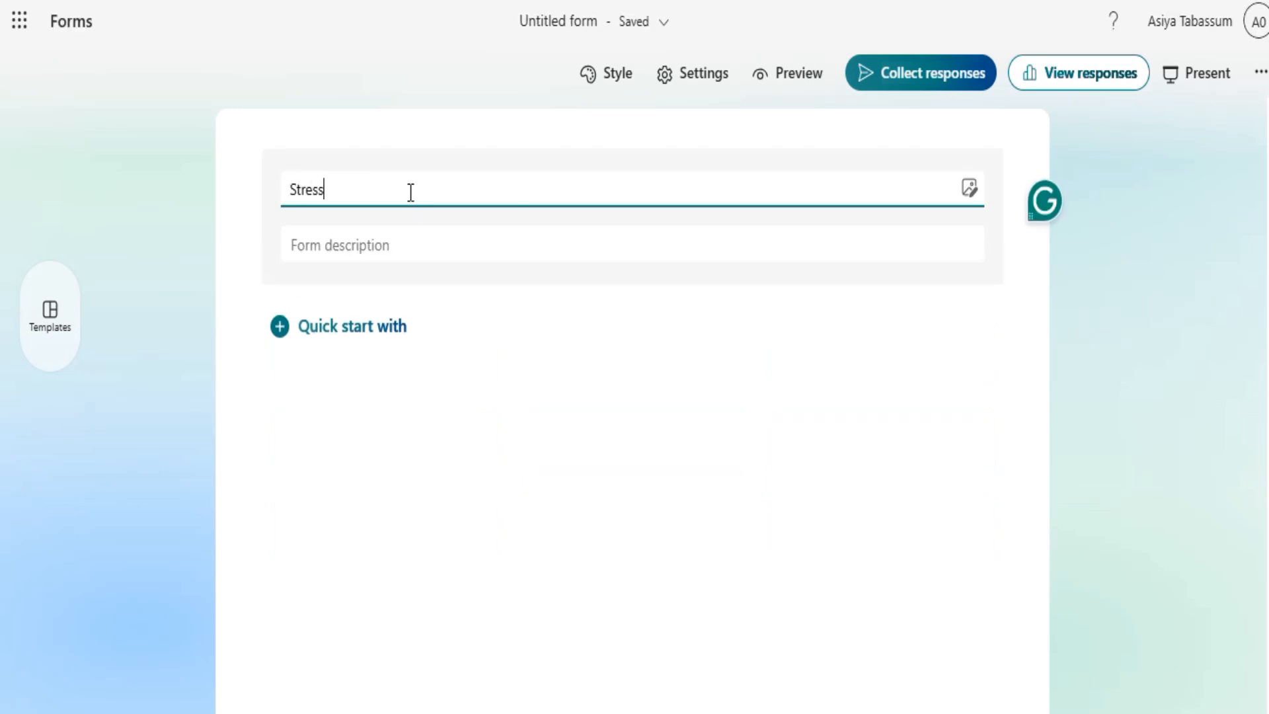
left_click(400, 244)
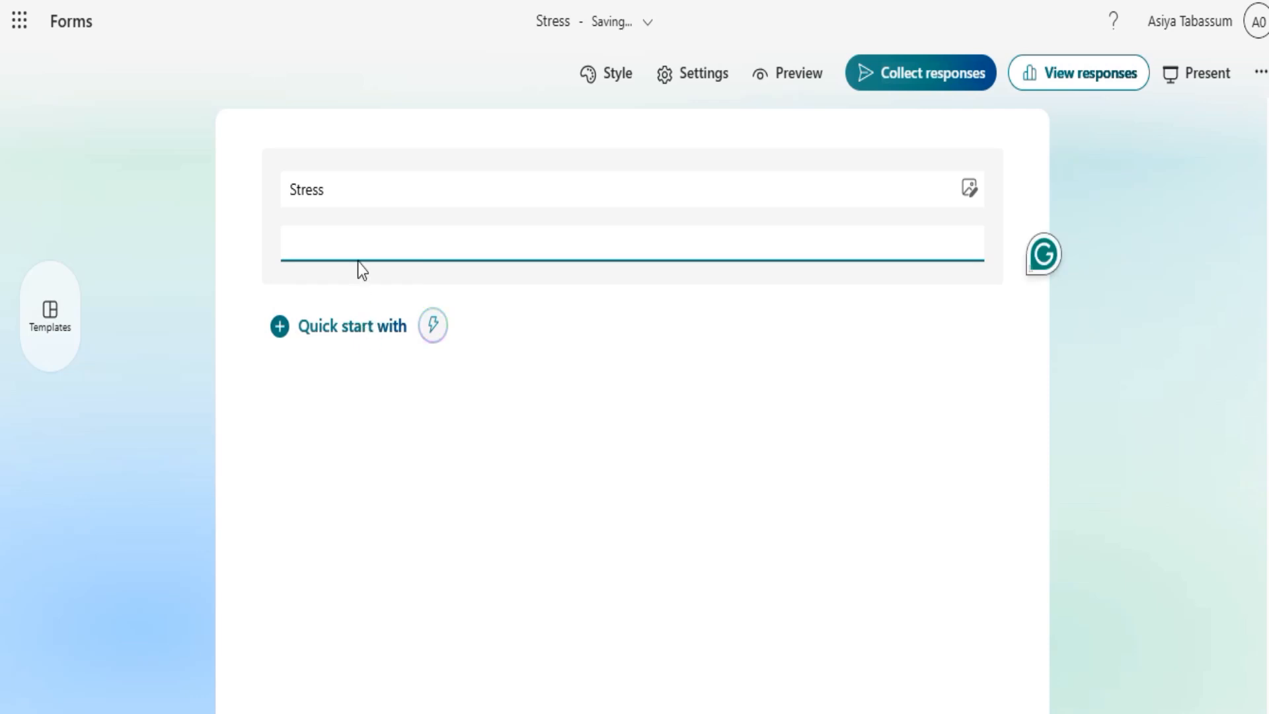
Add a Choice question to the form with the text "Do you feel stressed daily?" copied from the Word document
left_click(324, 331)
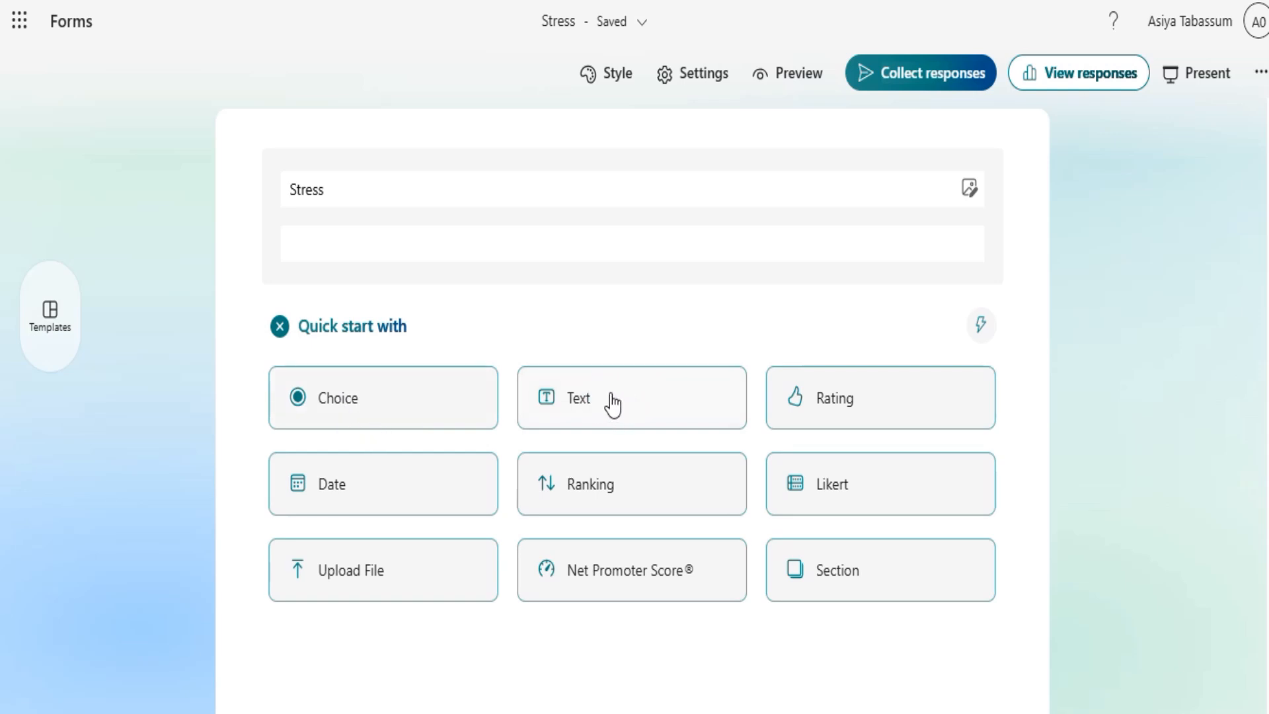
left_click(393, 396)
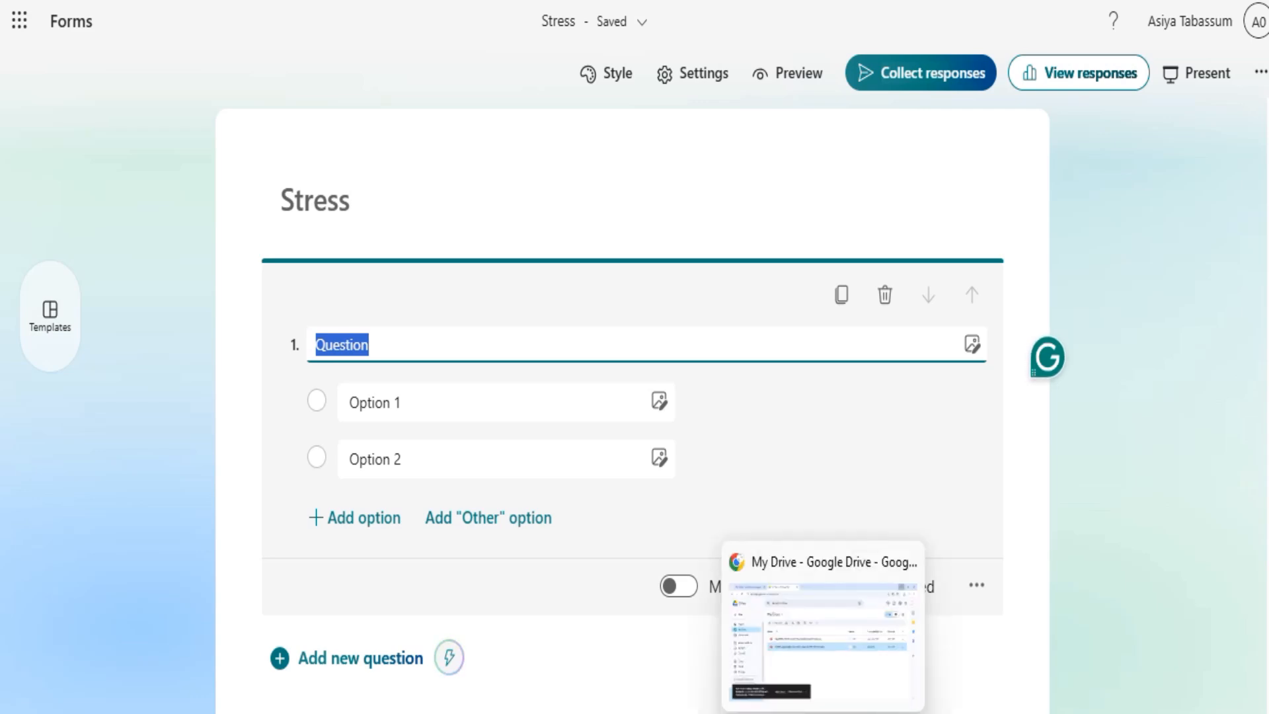
left_click(823, 713)
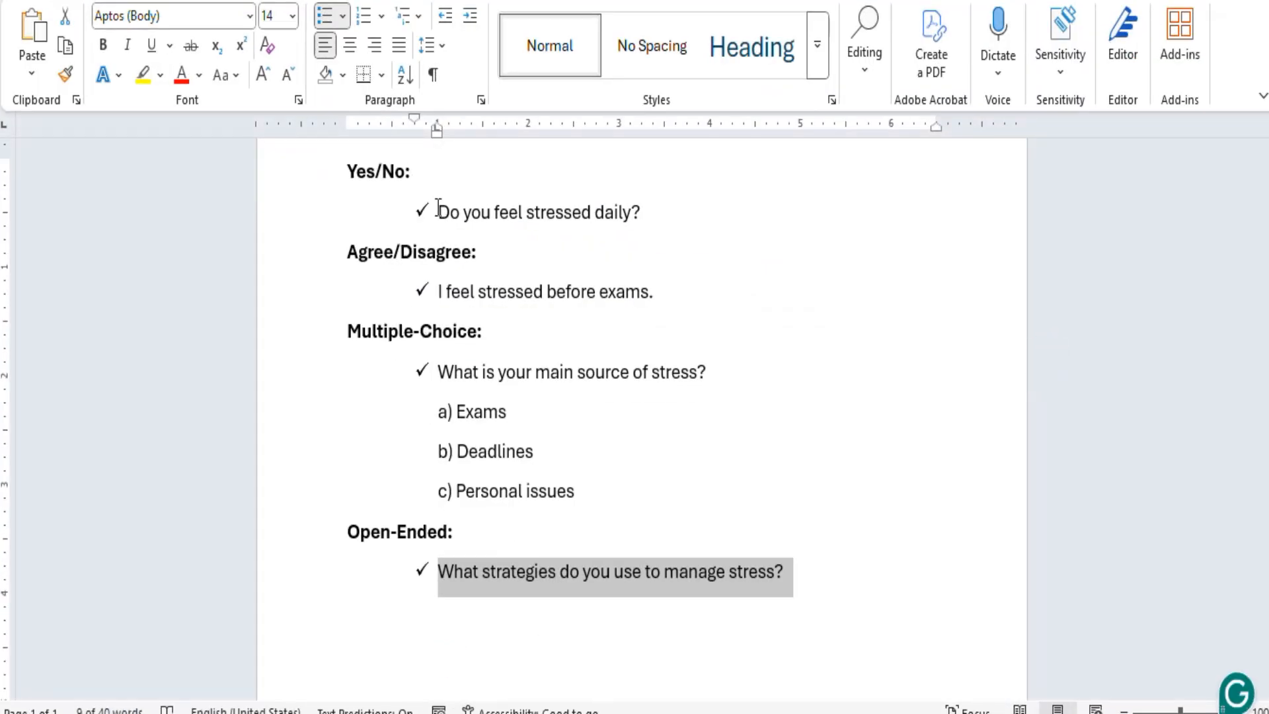
left_click_drag(439, 213, 671, 215)
key("ctrl+c")
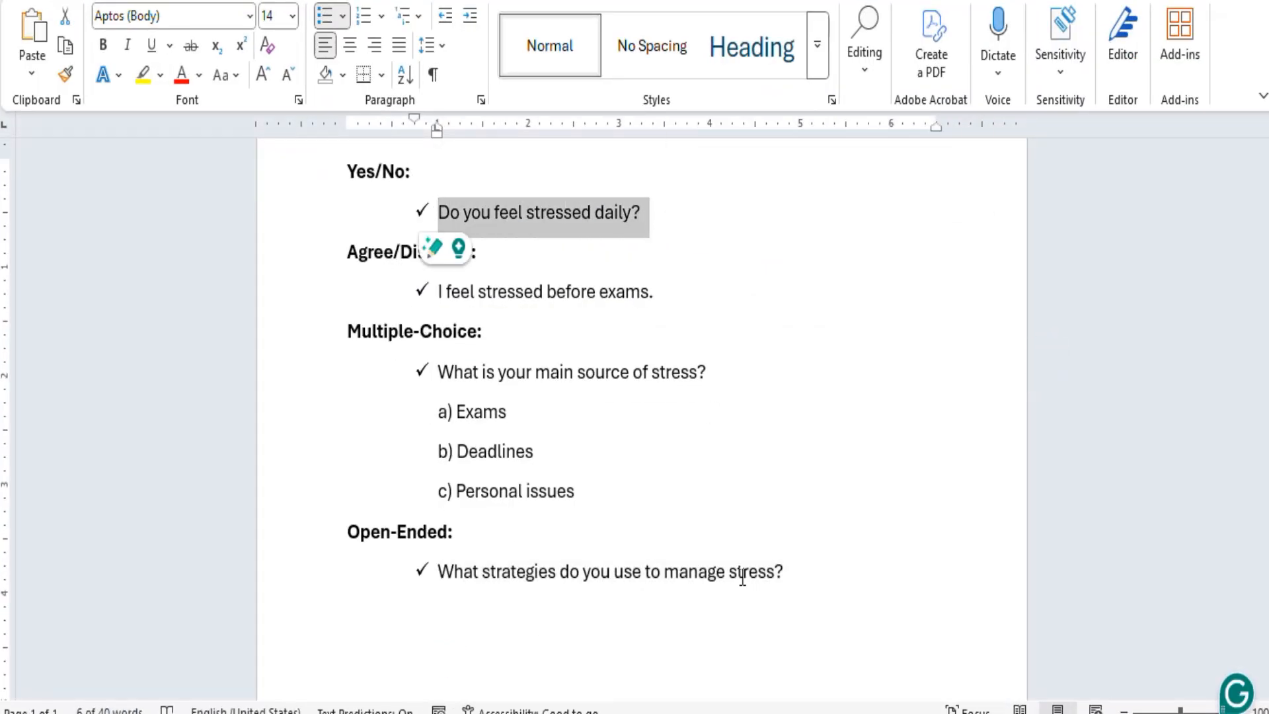
left_click(770, 713)
key("ctrl+v")
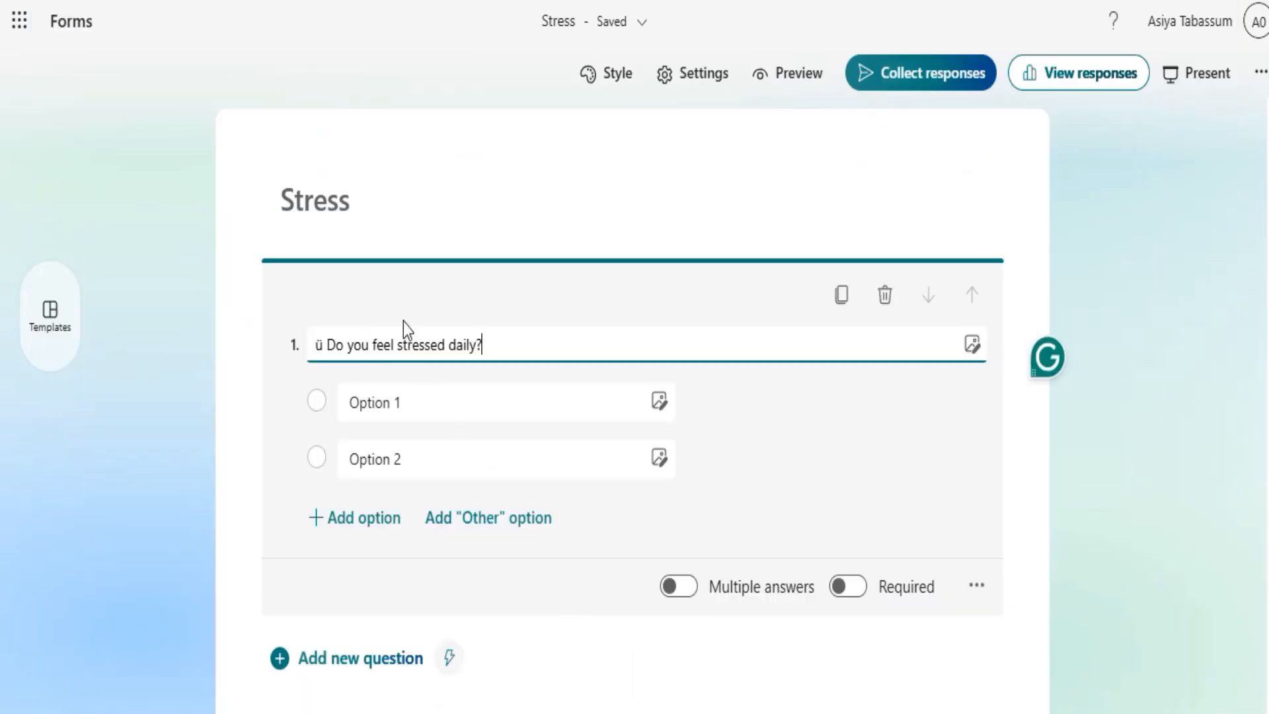
Remove the stray "ü" and space in front of the first question's text
left_click(332, 351)
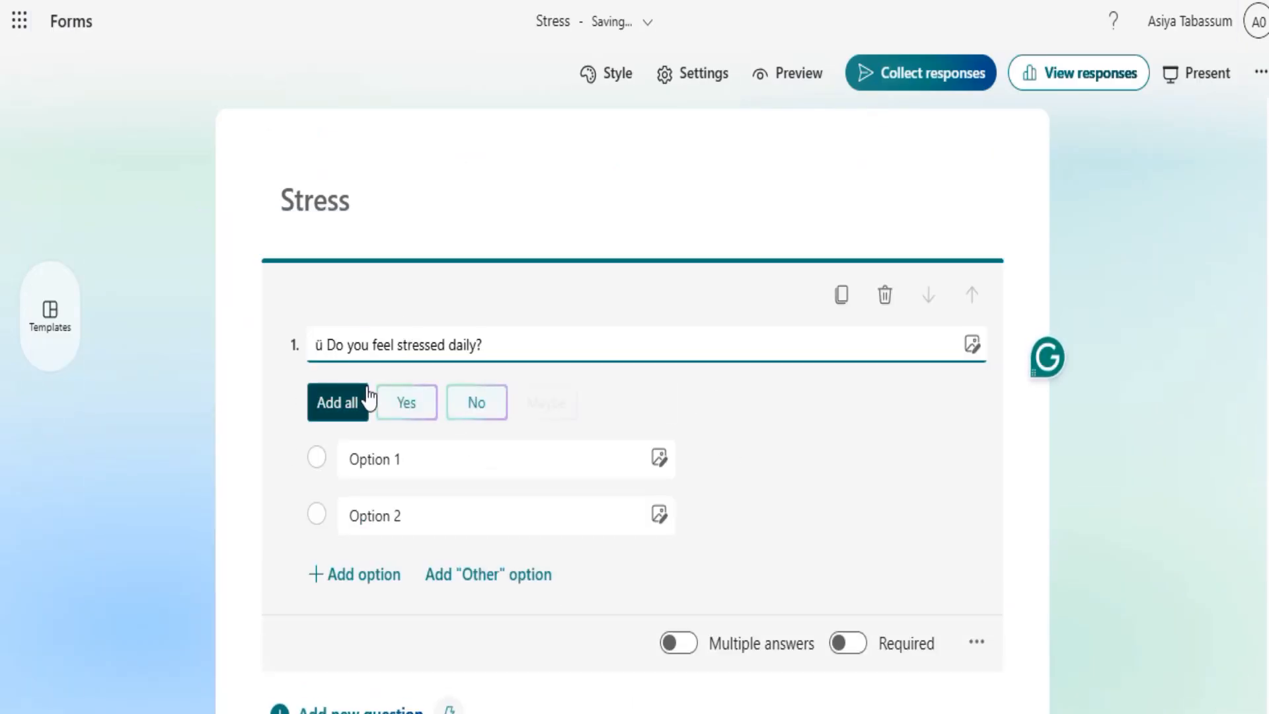
key("Left")
key("BackSpace")
key("BackSpace")
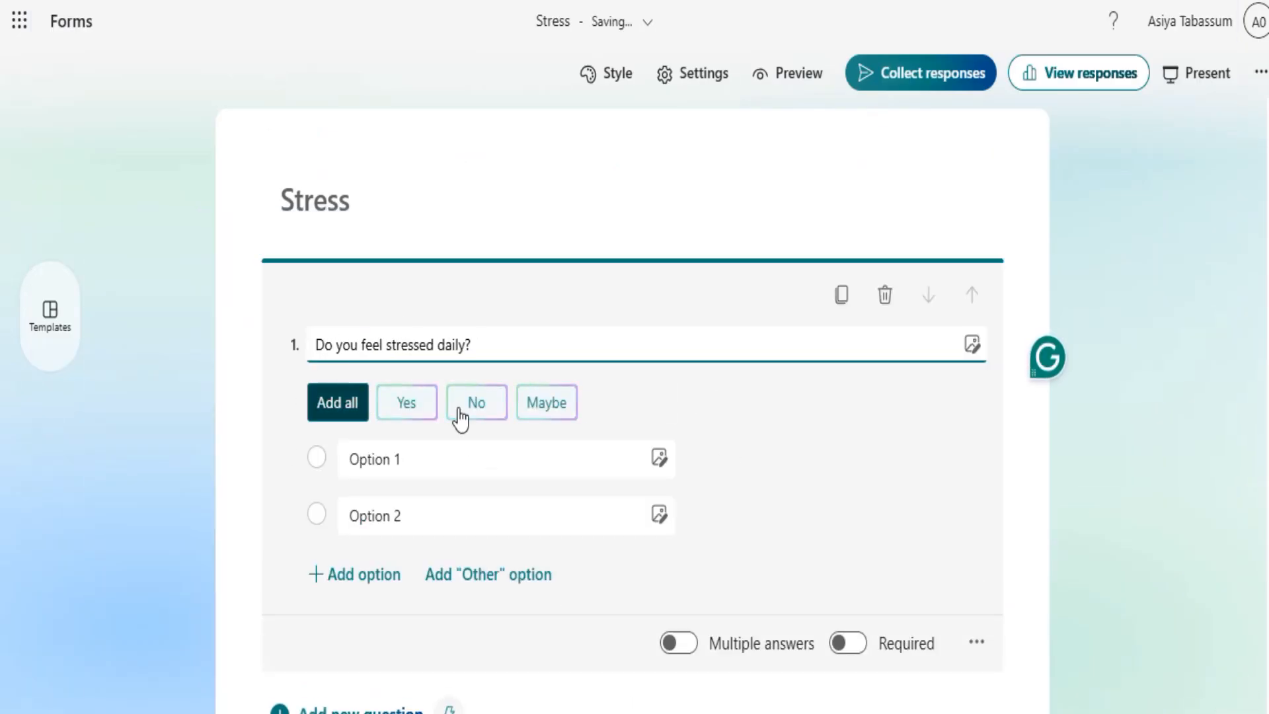
Give the first question the suggested answers Yes, No and Maybe, and make it required
left_click(406, 417)
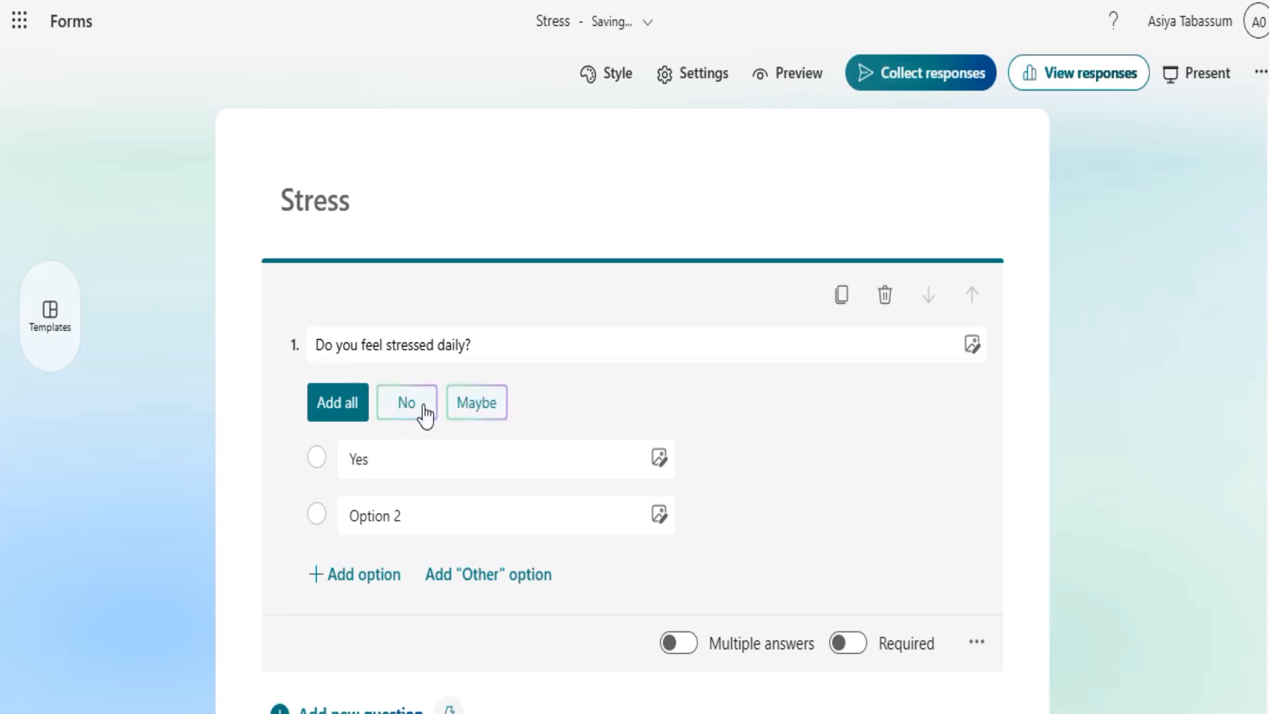
left_click(420, 413)
left_click(352, 404)
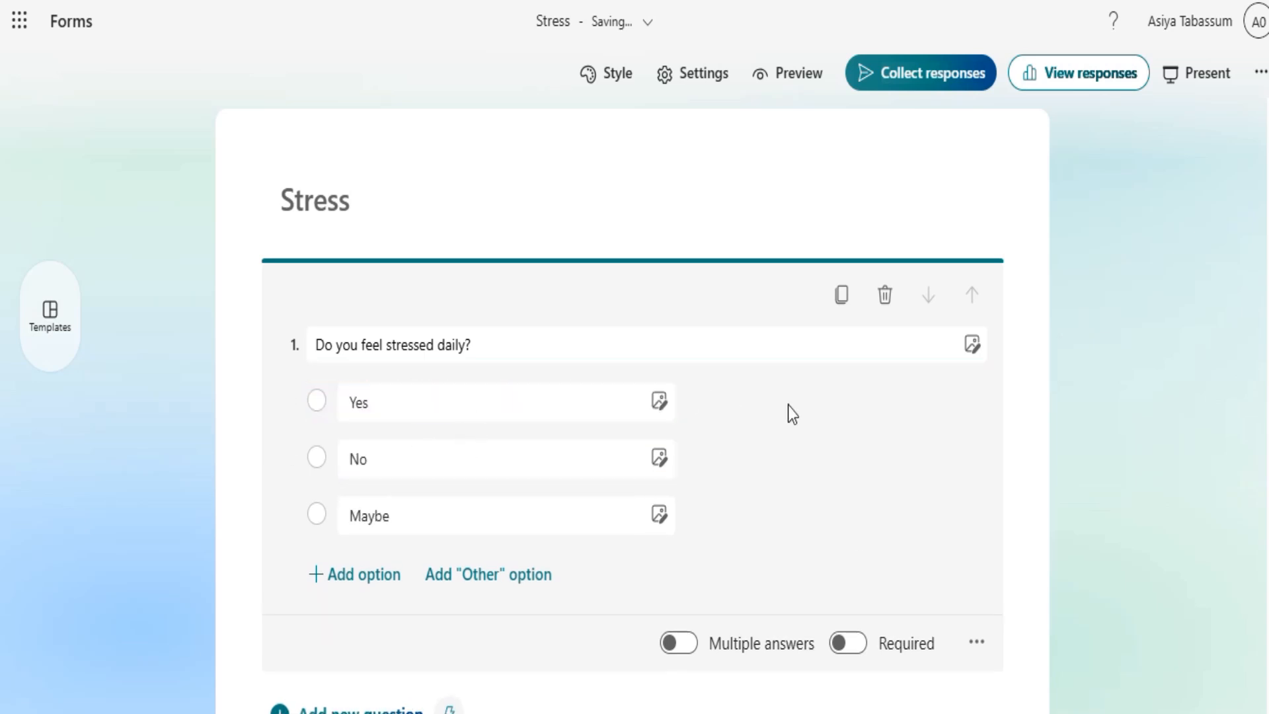
scroll(803, 397, "down", 2)
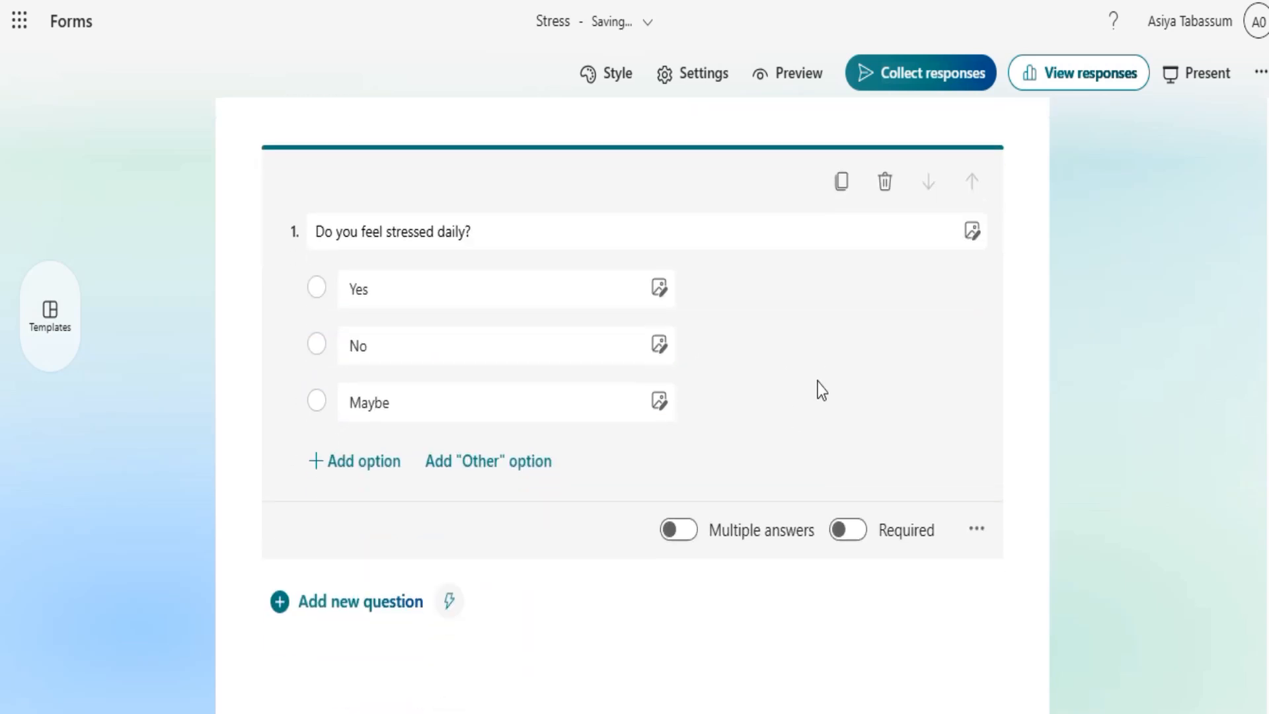
left_click(856, 534)
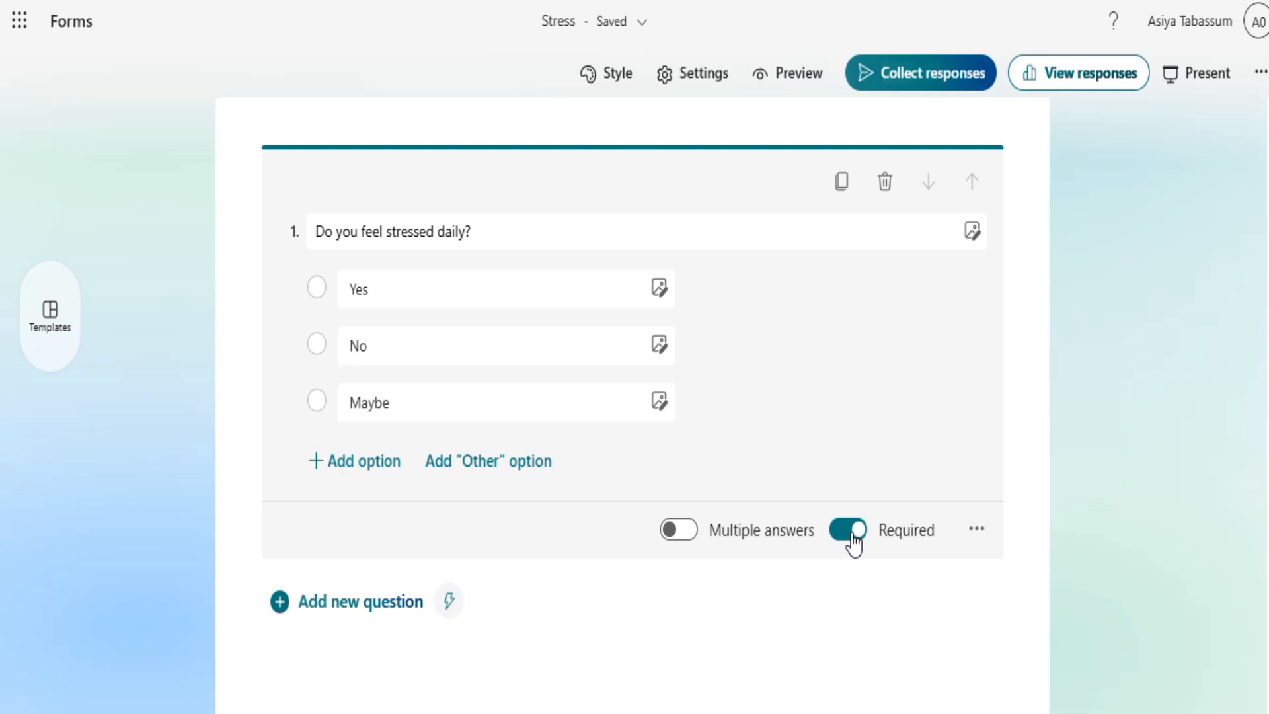
Add a second Choice question reading "I feel stressed before exams.", copied from the Word document, without the stray leading "ü"
left_click(326, 619)
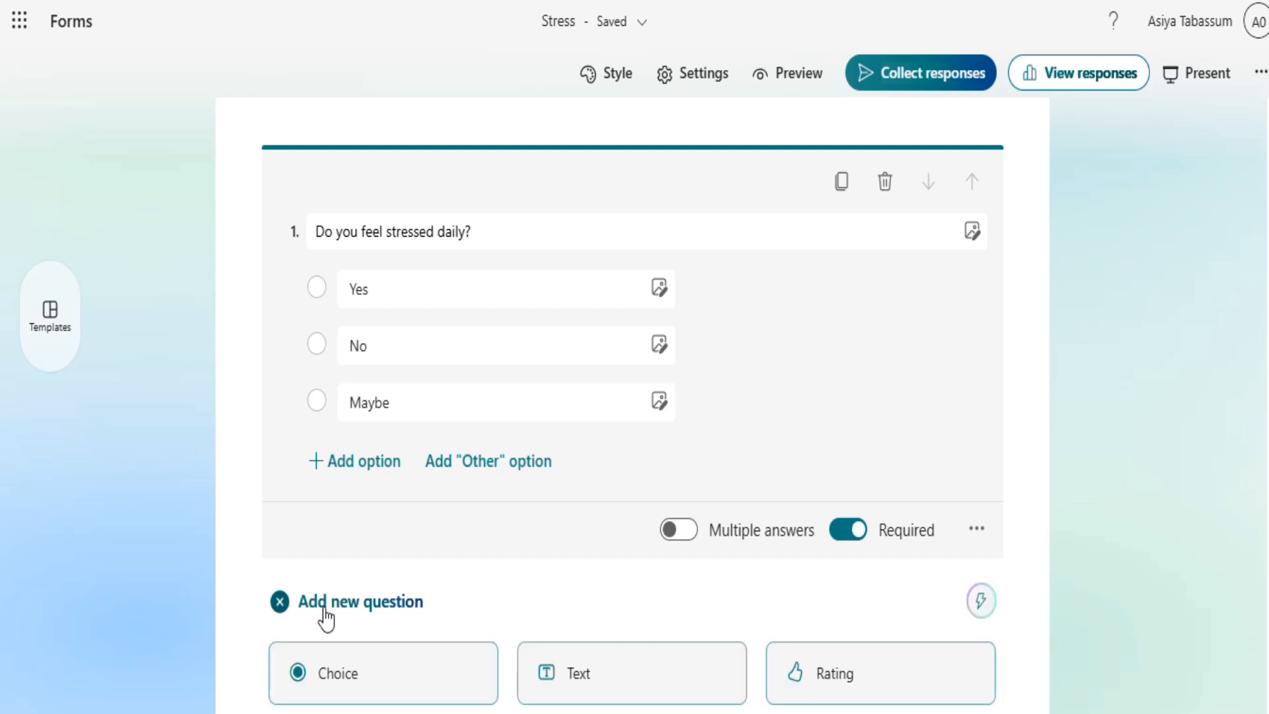
scroll(395, 581, "down", 2)
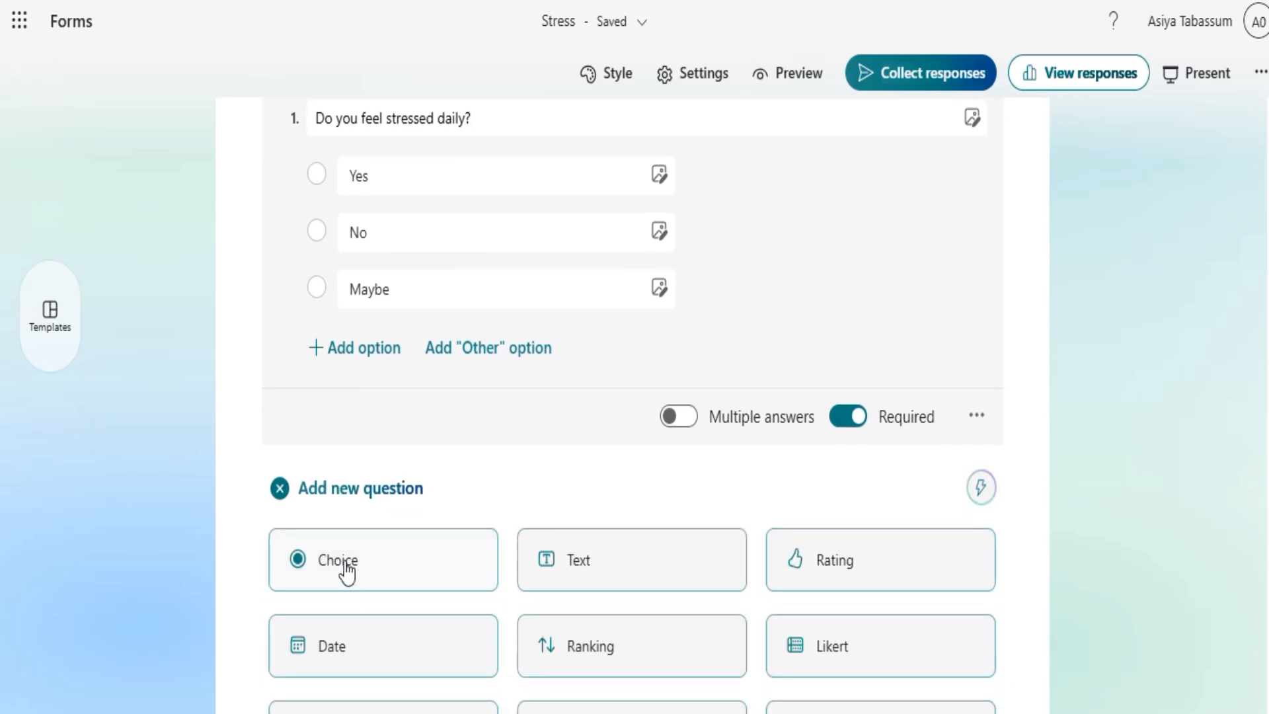
left_click(345, 567)
left_click(559, 713)
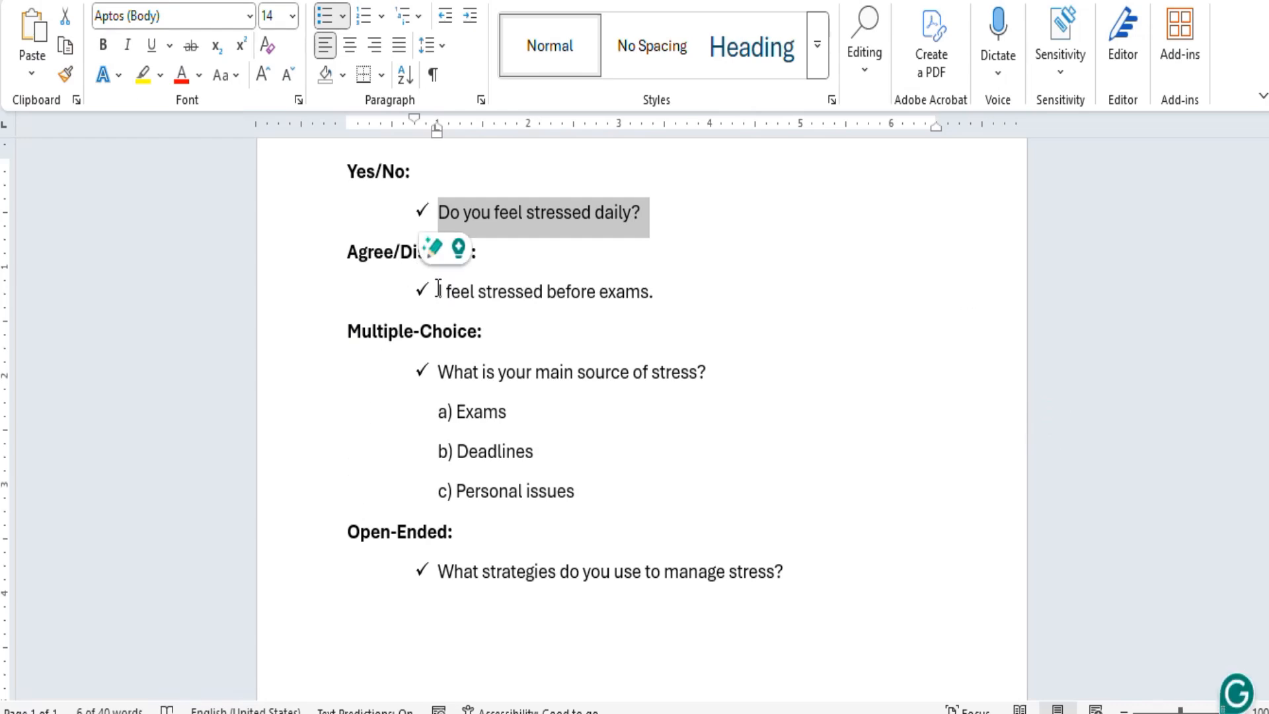
left_click_drag(438, 291, 710, 289)
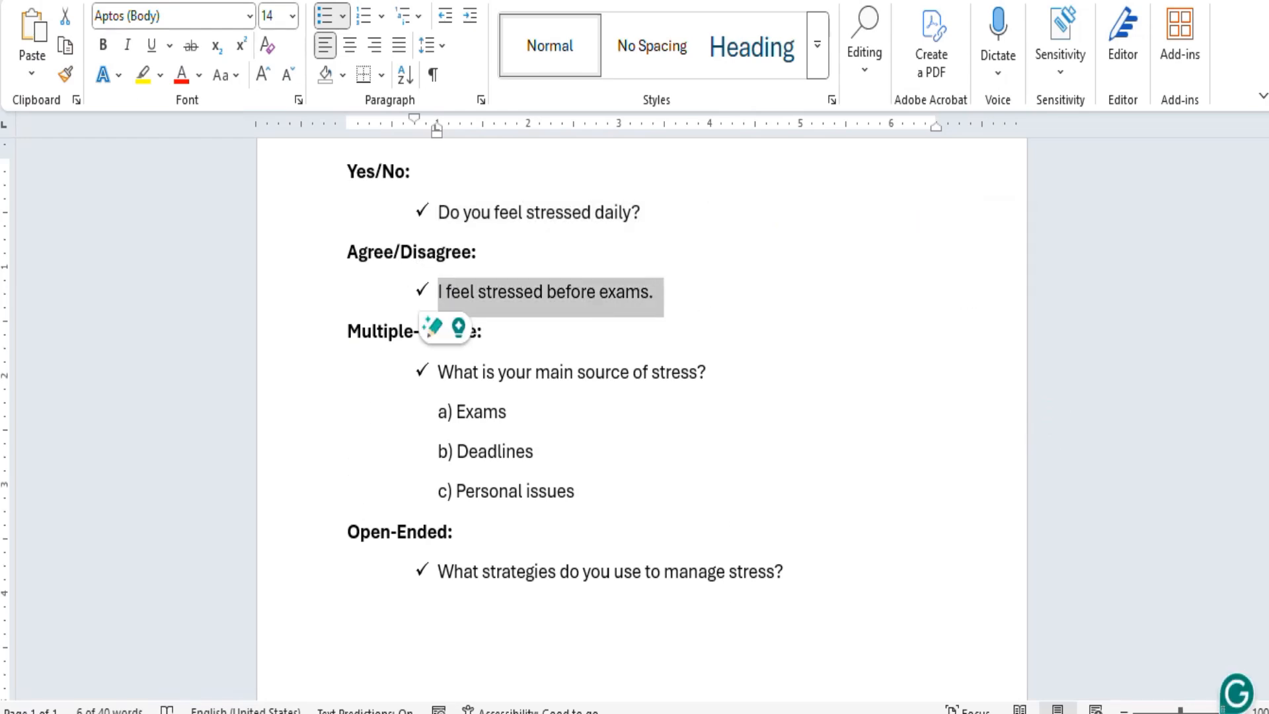
key("alt+Tab")
key("ctrl+v")
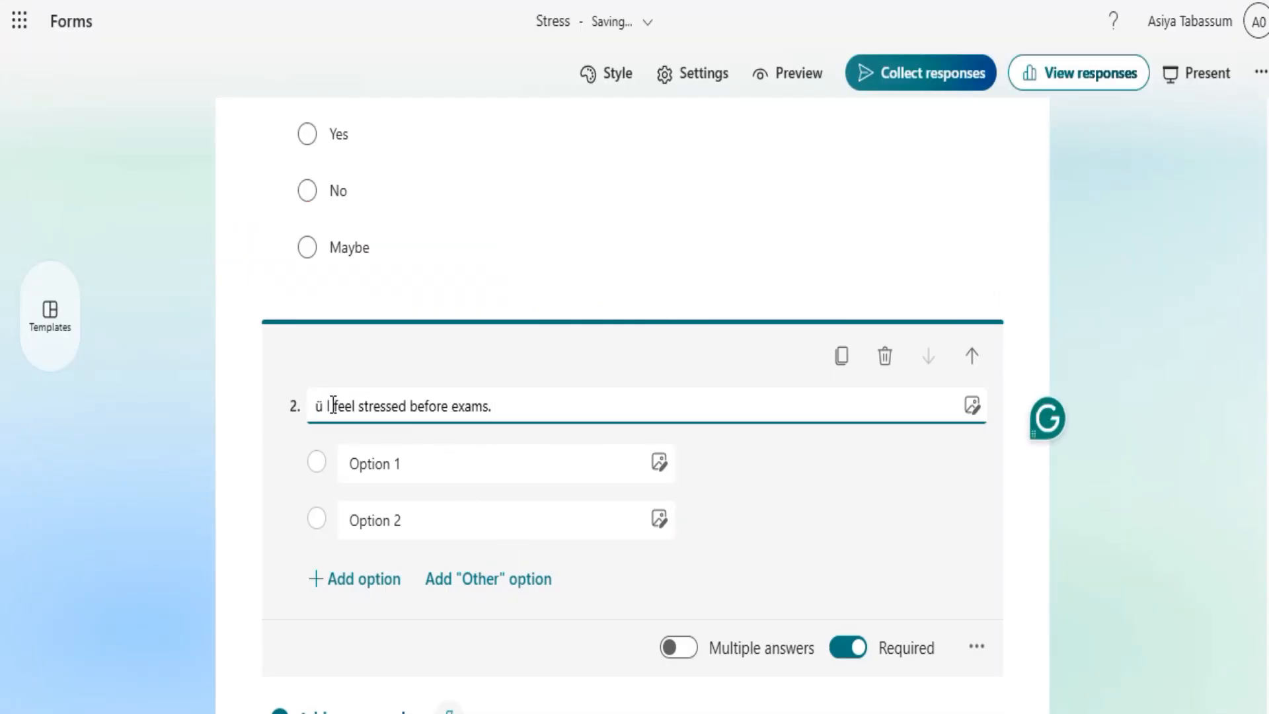
left_click(323, 411)
key("BackSpace")
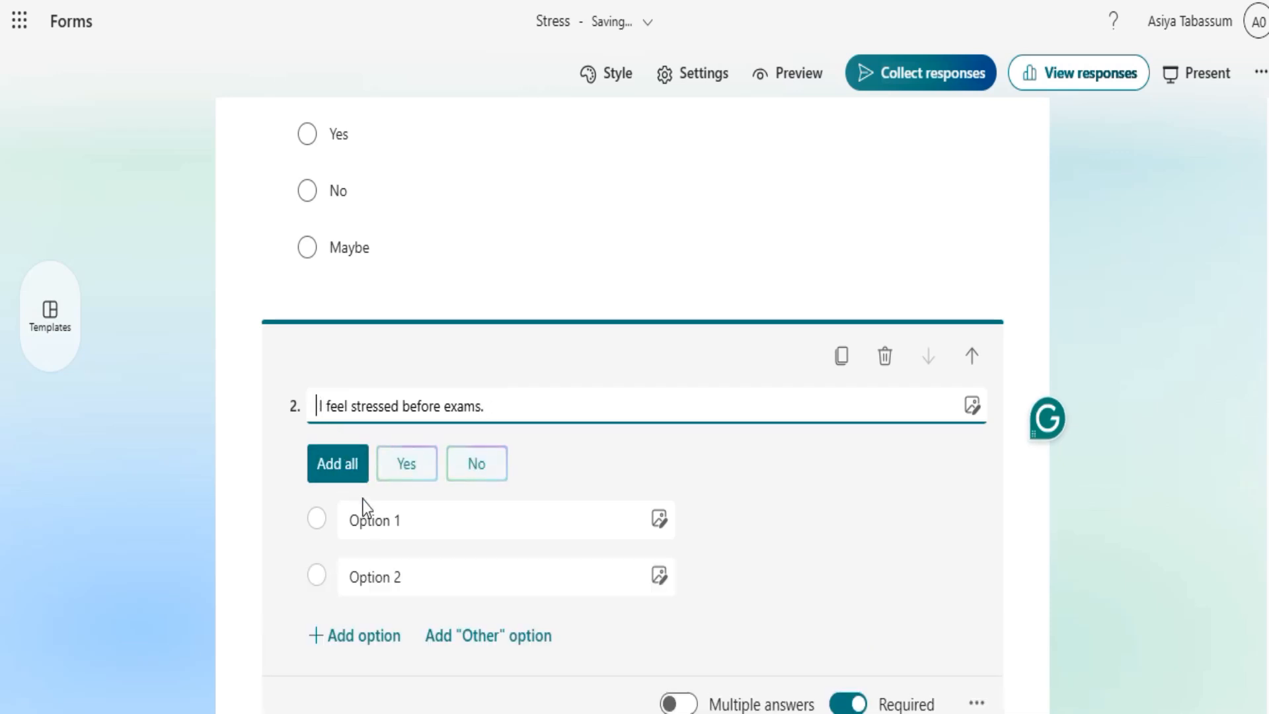
Set the second question's answer options to Agree, Disagree and Neutral
left_click(381, 523)
type("A")
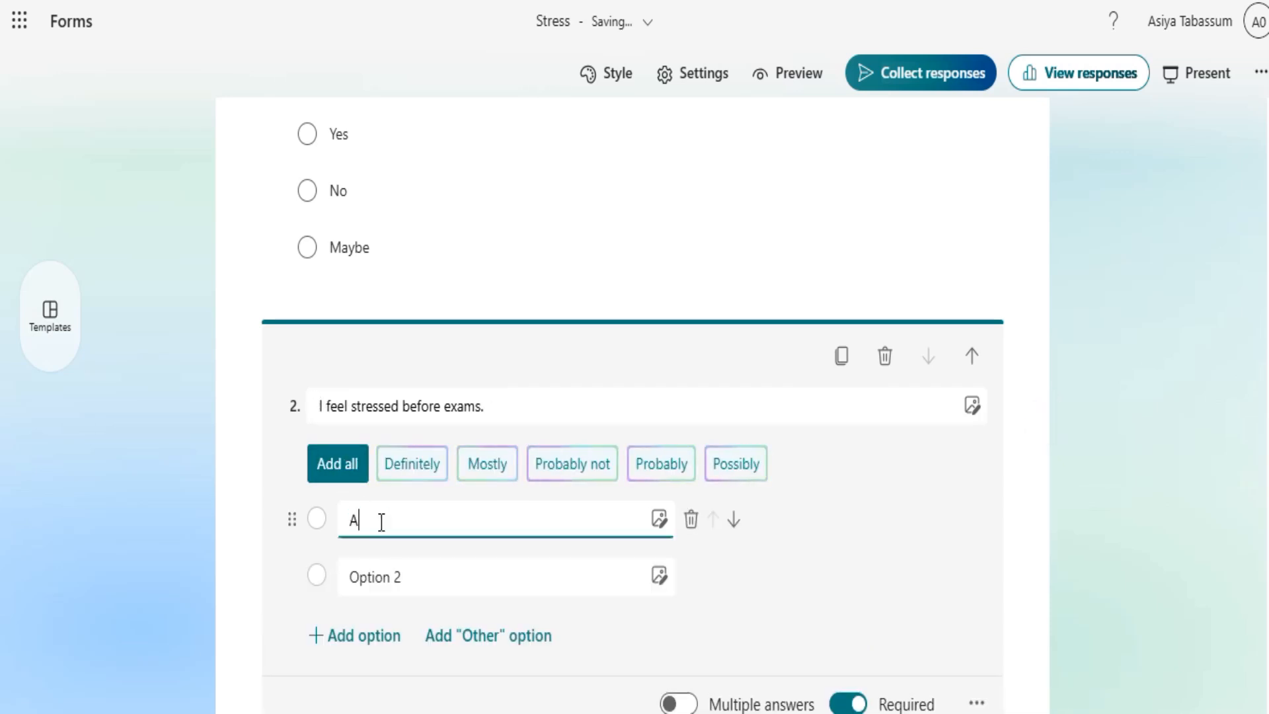
type("gree")
left_click(388, 576)
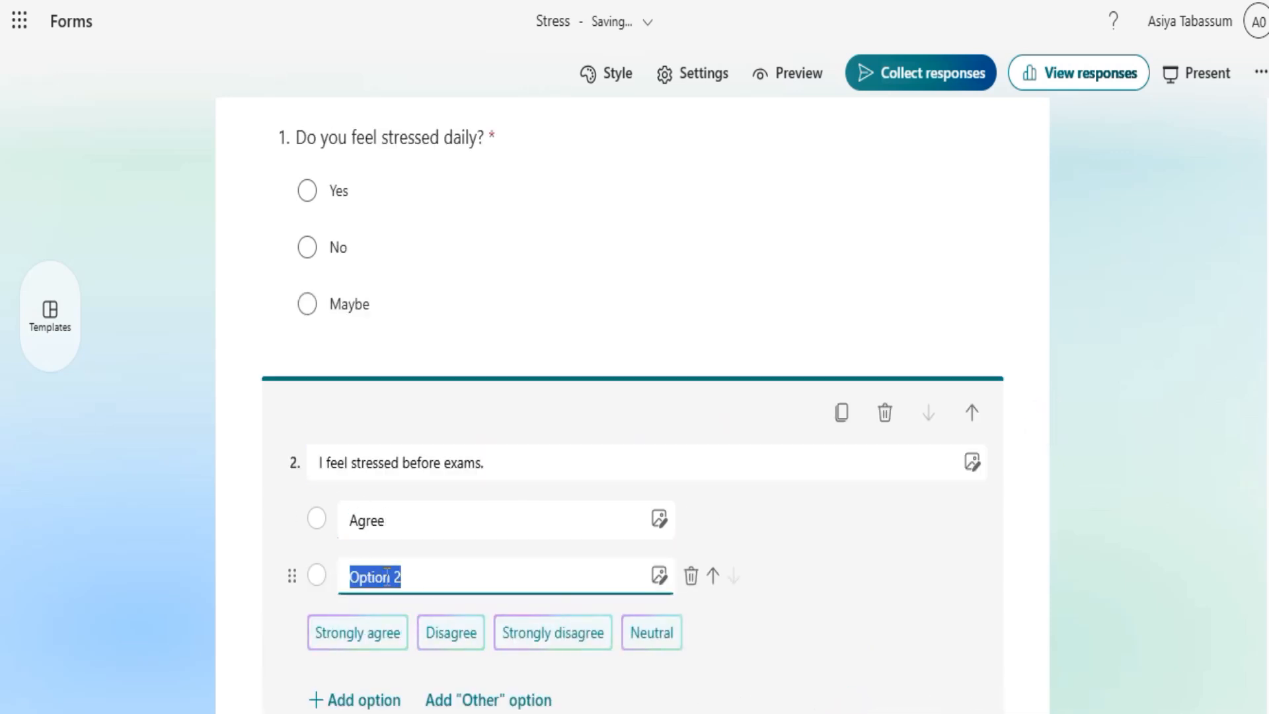
left_click(450, 635)
scroll(430, 555, "down", 3)
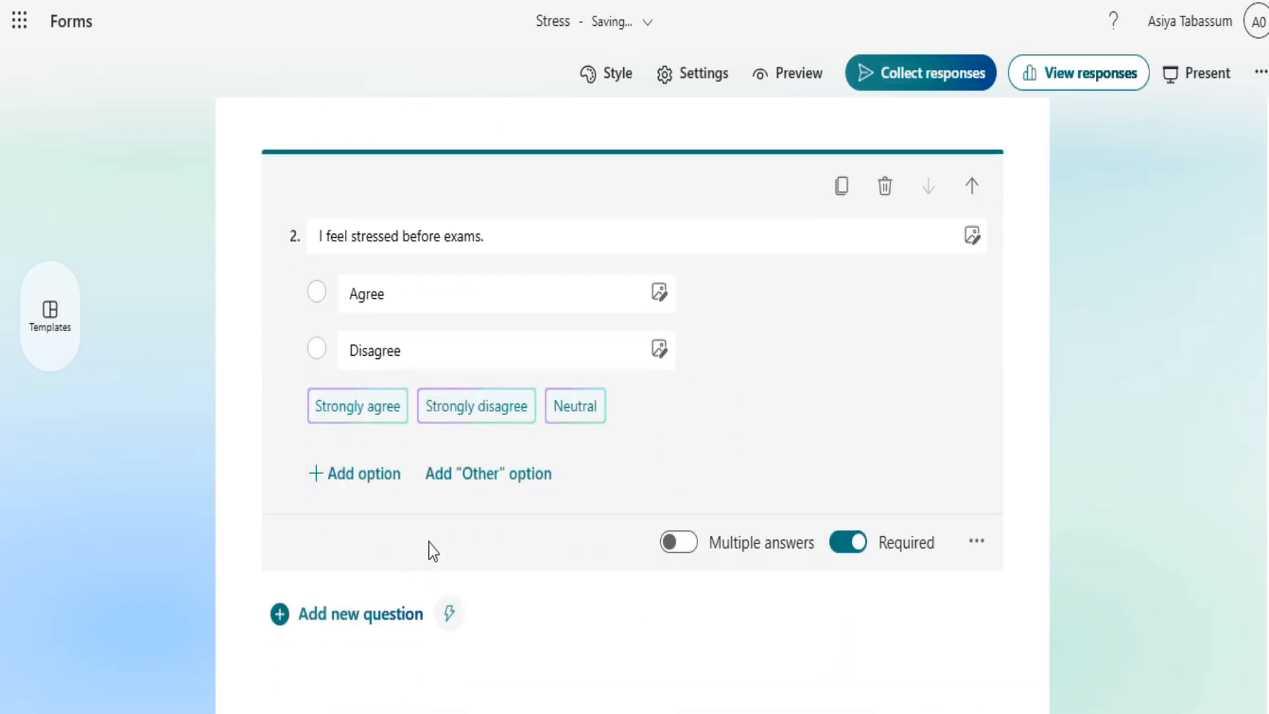
left_click(575, 406)
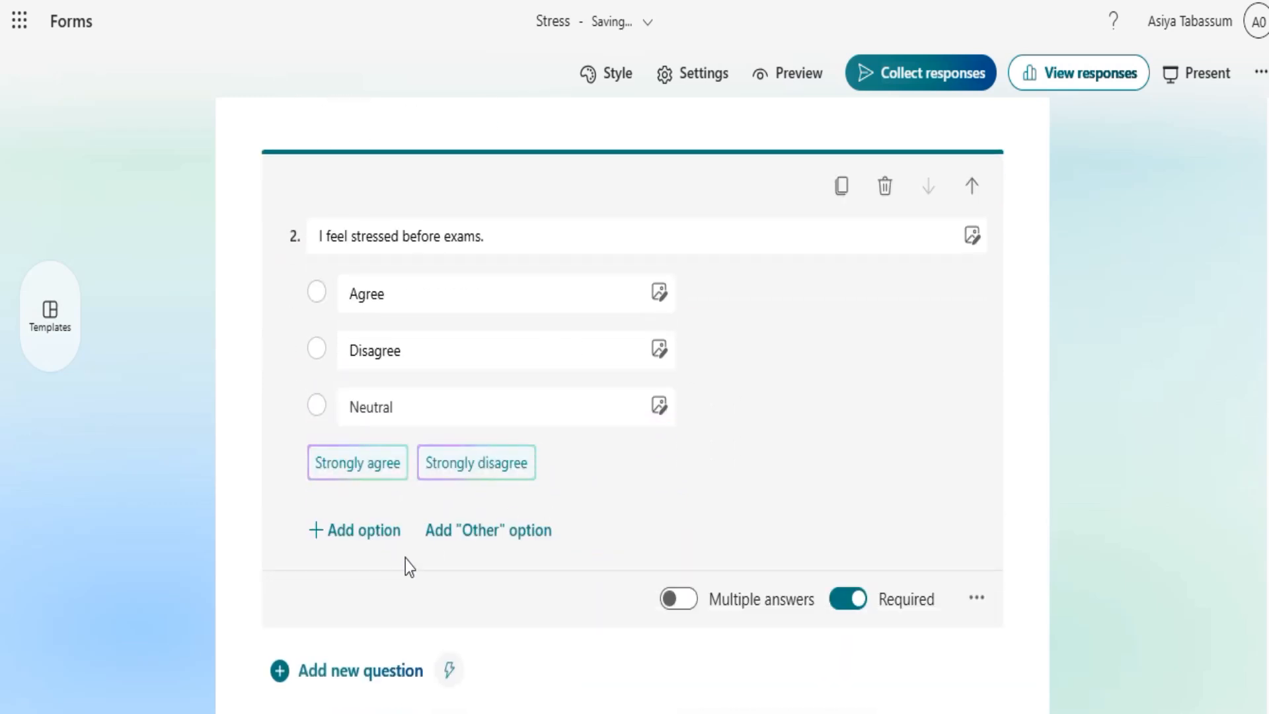
Add a third Choice question with the text "What is your main source of stress?" copied from the Word document
scroll(405, 559, "down", 2)
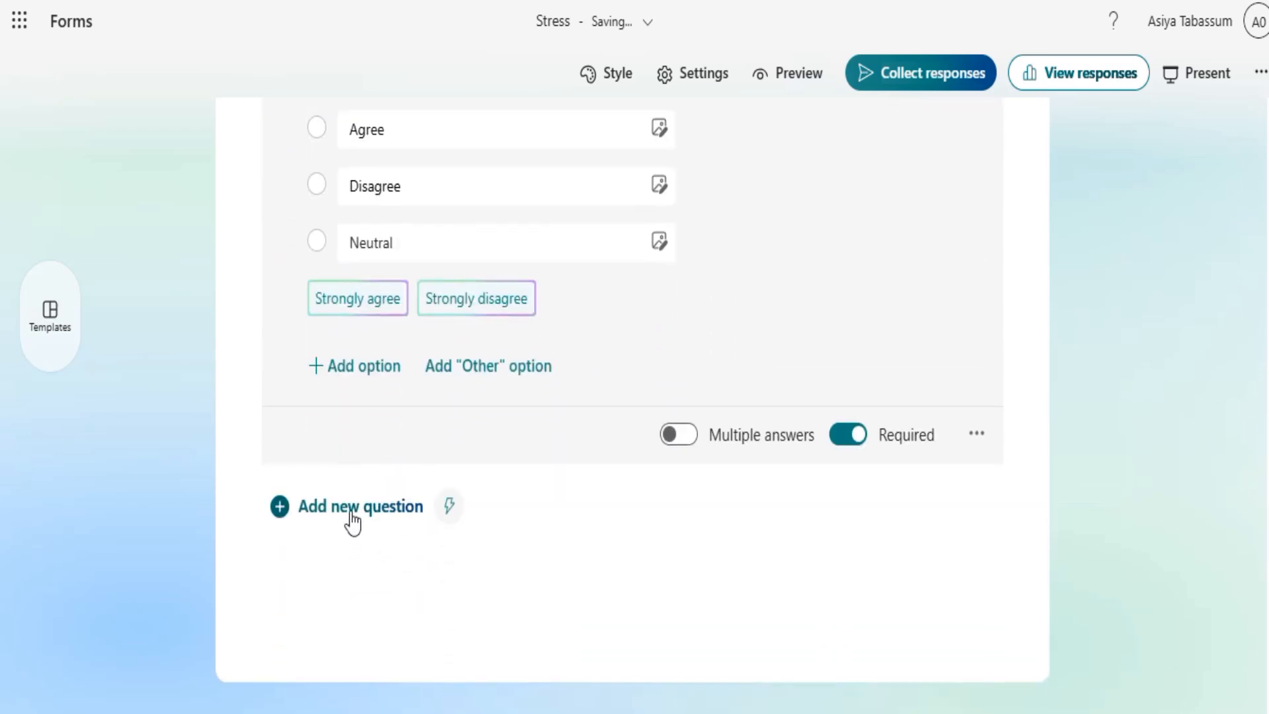
left_click(308, 509)
left_click(337, 470)
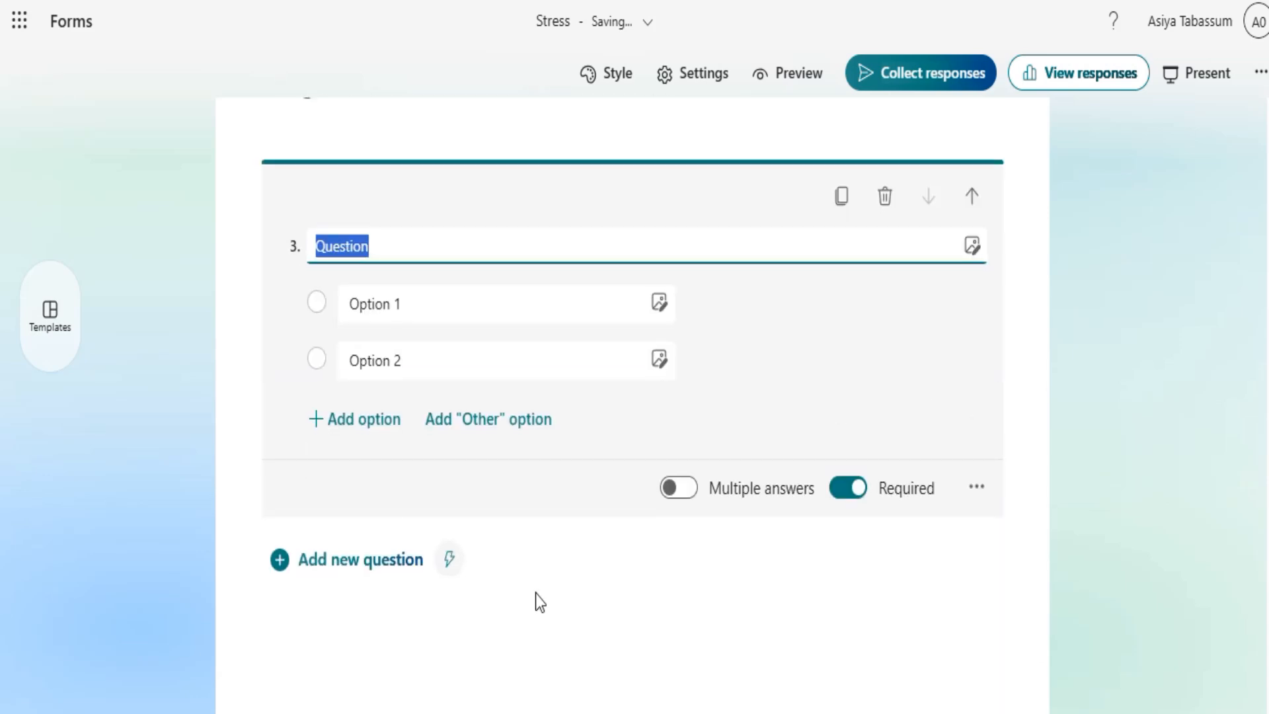
key("alt+Tab")
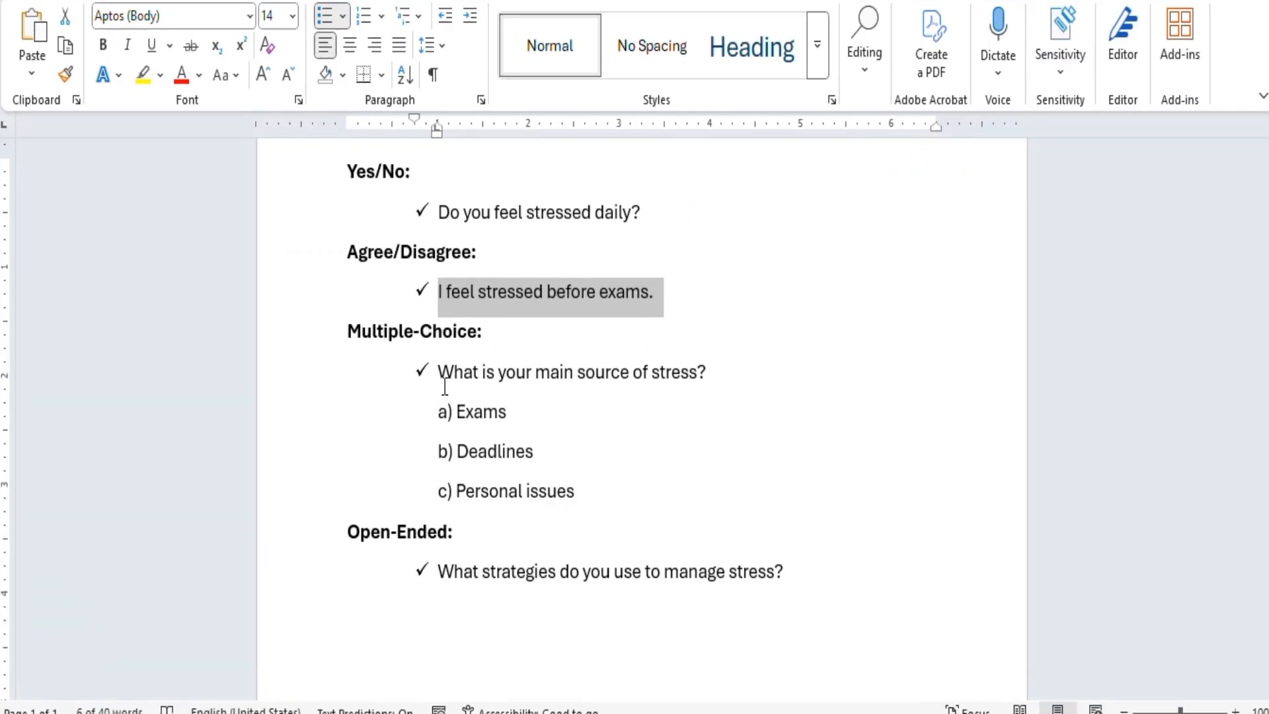
left_click_drag(440, 374, 770, 371)
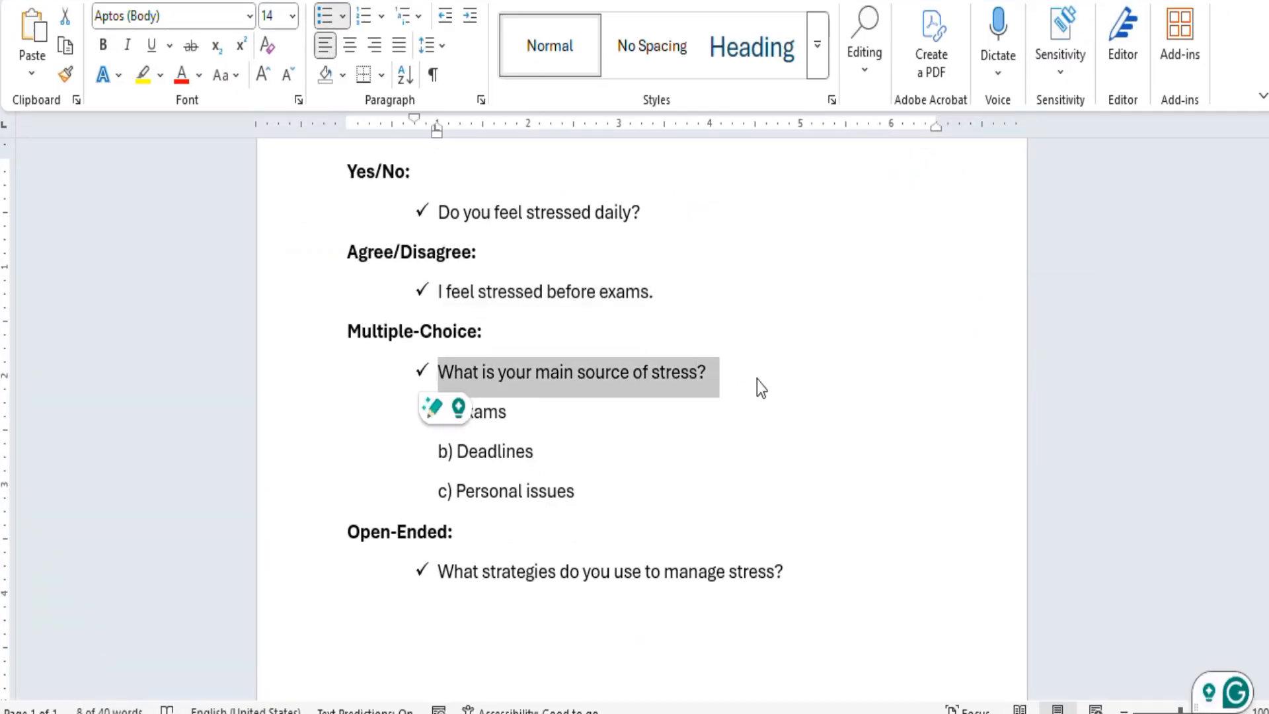
key("ctrl+c")
key("alt+Tab")
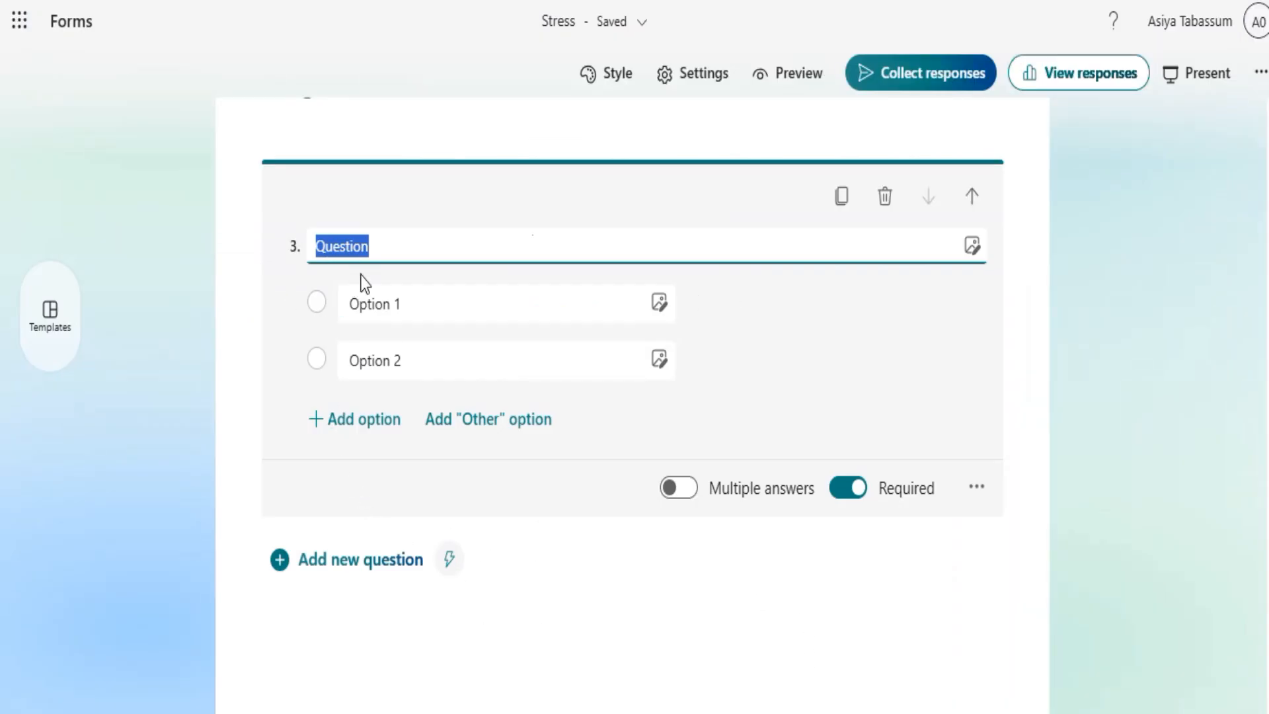
key("ctrl+v")
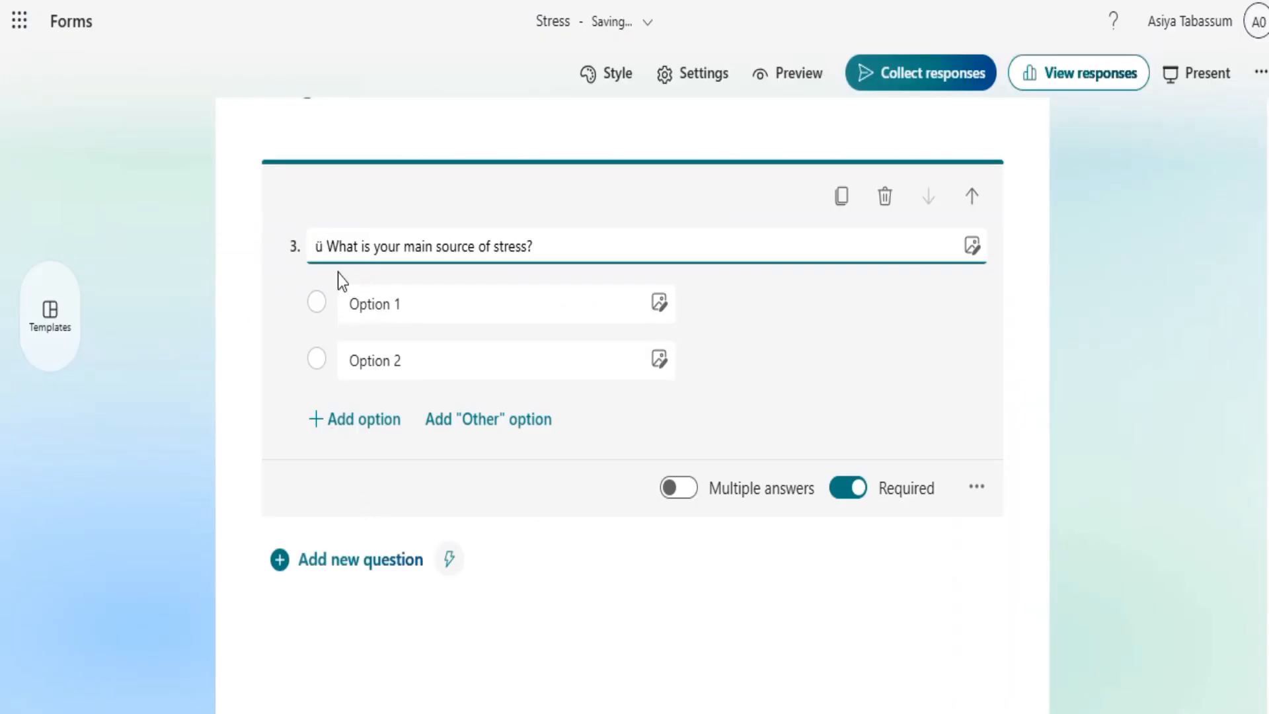
Set the third question's answer options to Exams, Deadlines and Personal issues
left_click(375, 305)
type("E")
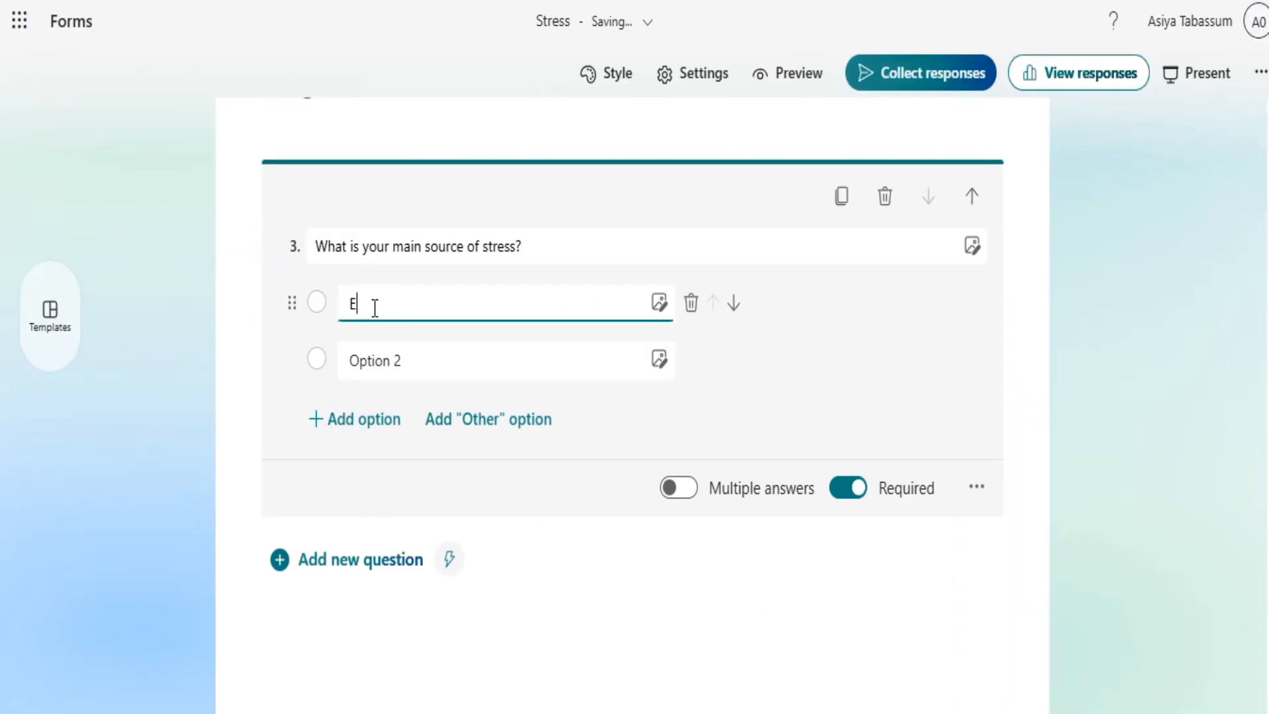
type("xams")
left_click(407, 357)
type("Deadlines")
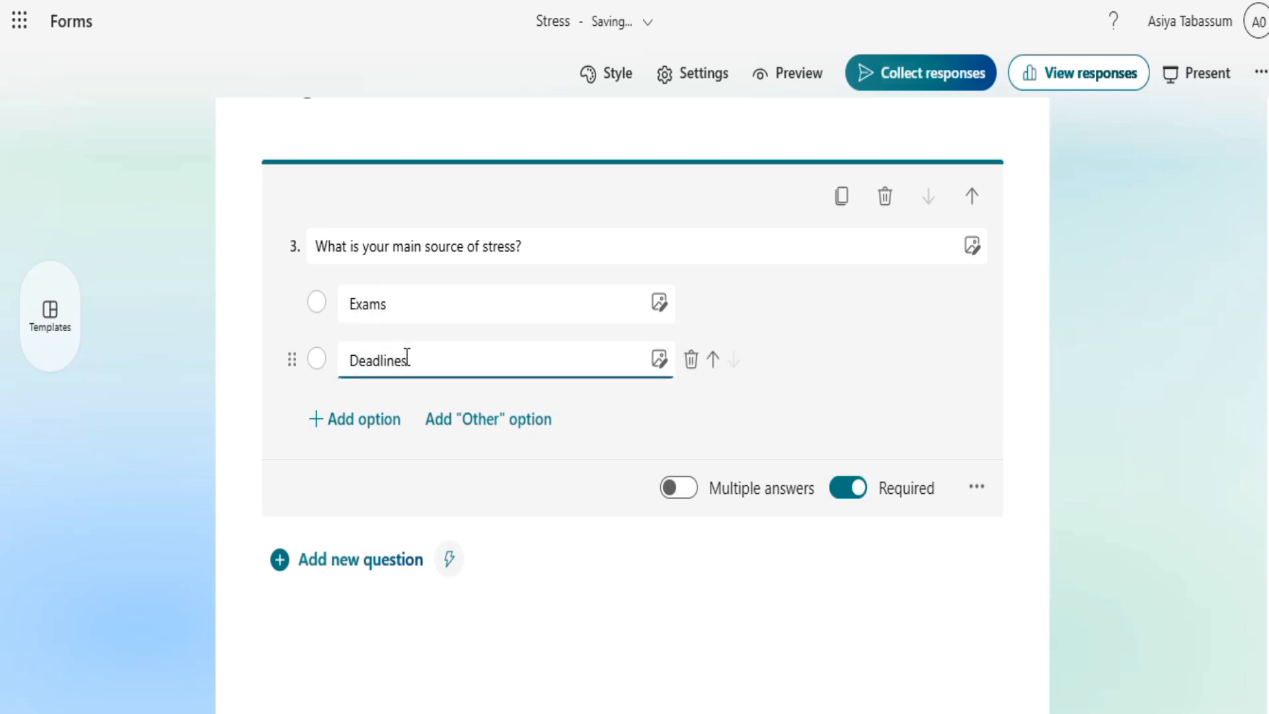
left_click(354, 427)
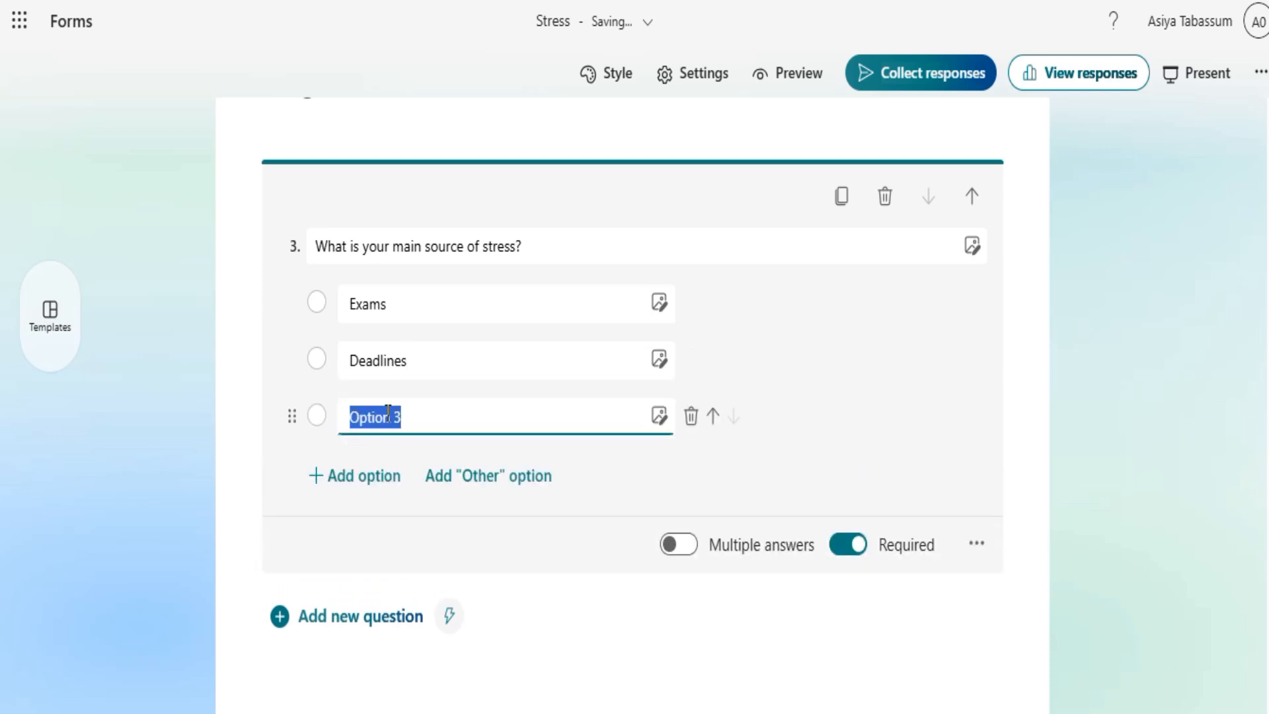
type("Personal issues")
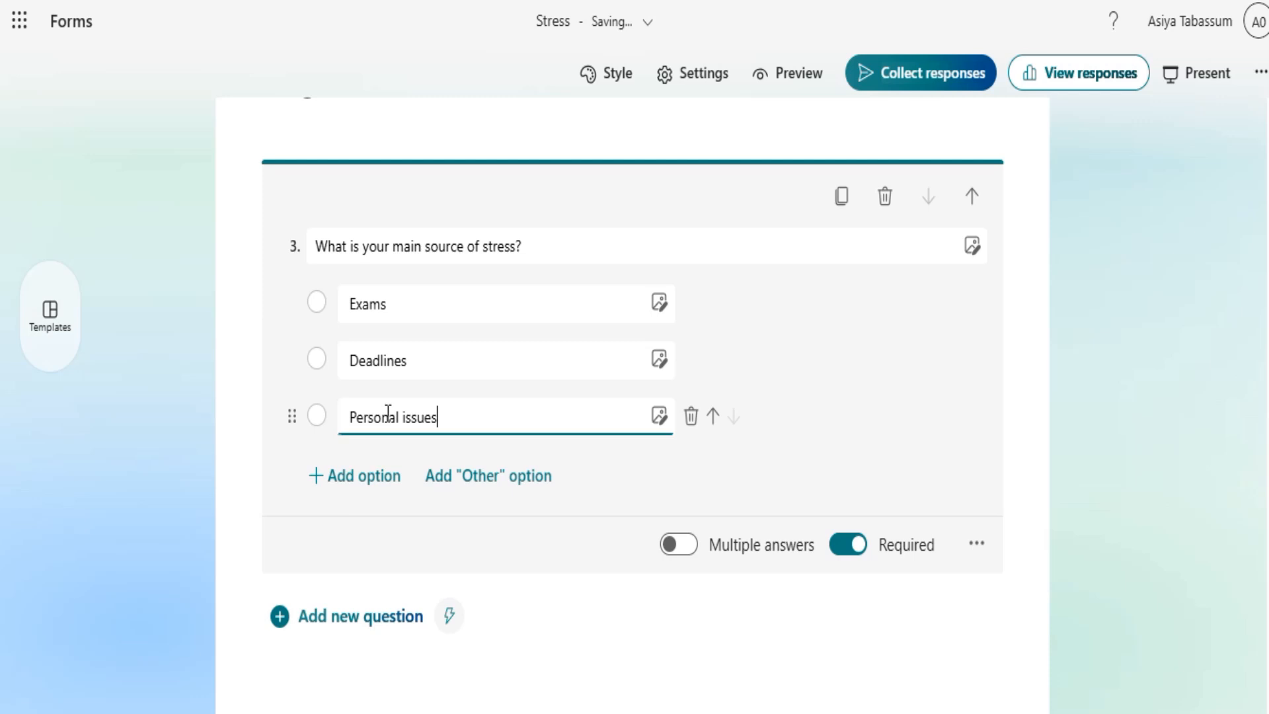
scroll(400, 393, "up", 8)
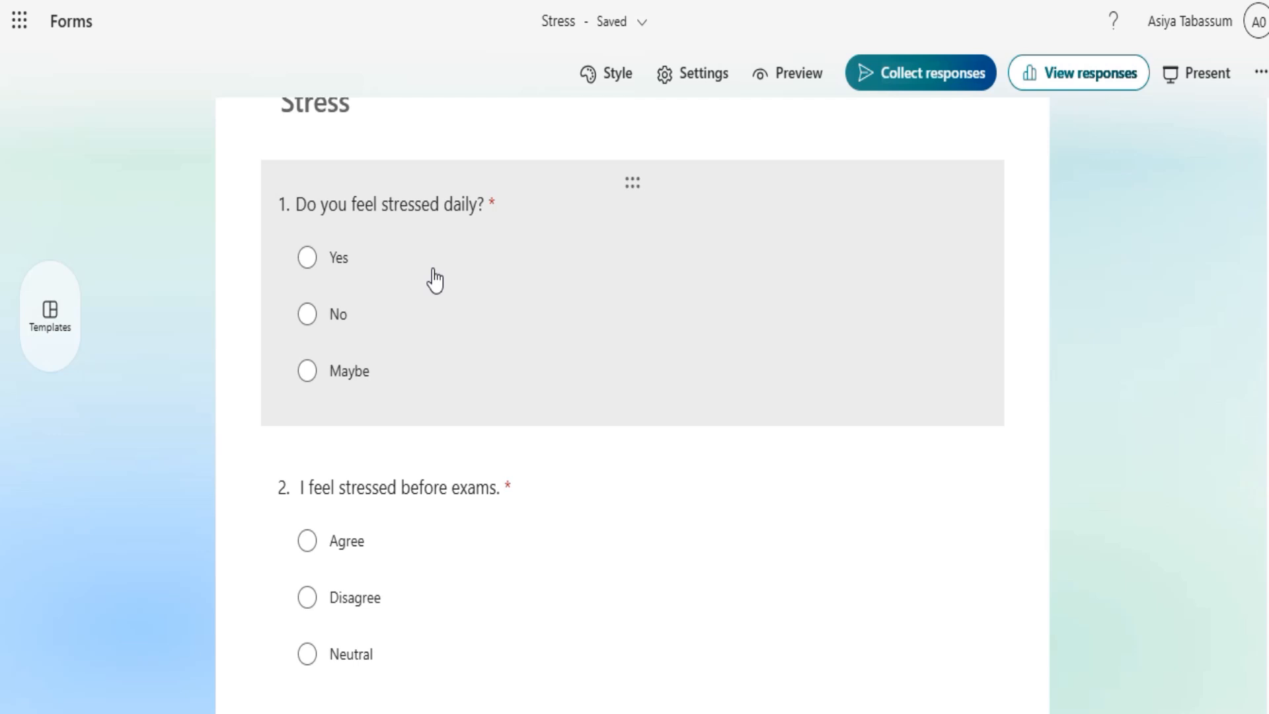
Add a Text question as the fourth question, below "What is your main source of stress?"
scroll(446, 310, "down", 3)
scroll(456, 342, "down", 3)
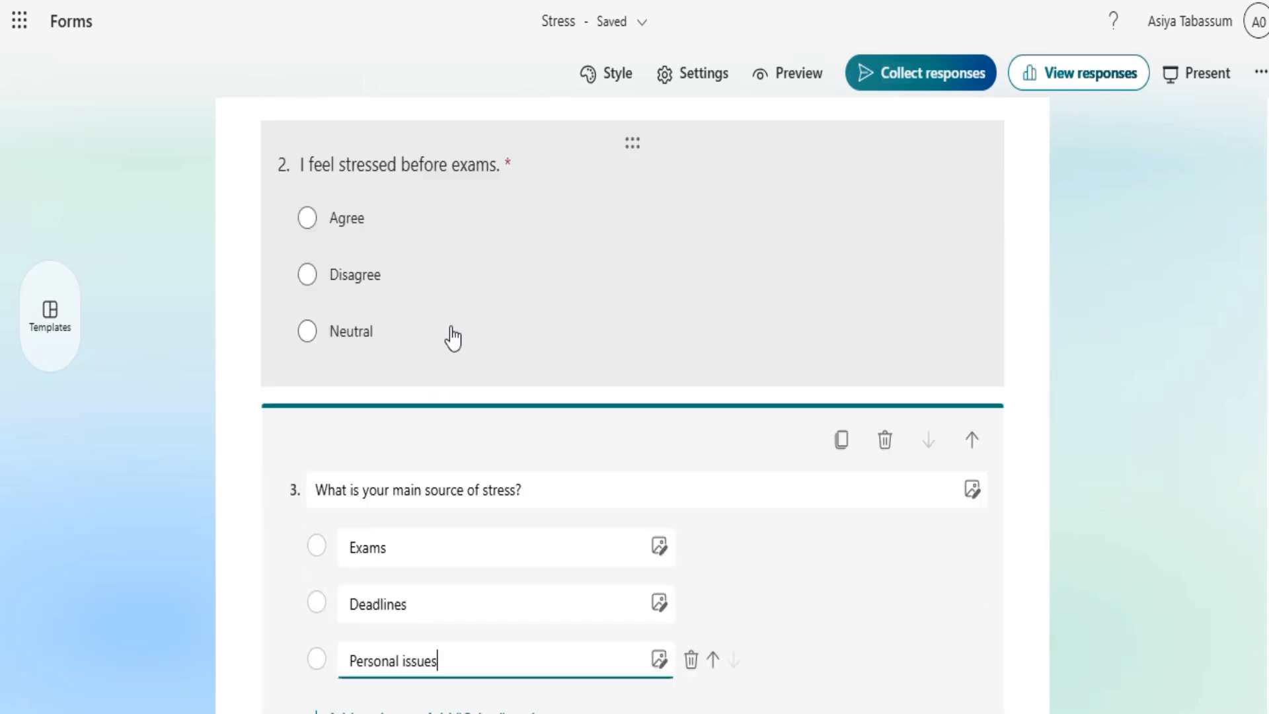
scroll(445, 406, "down", 3)
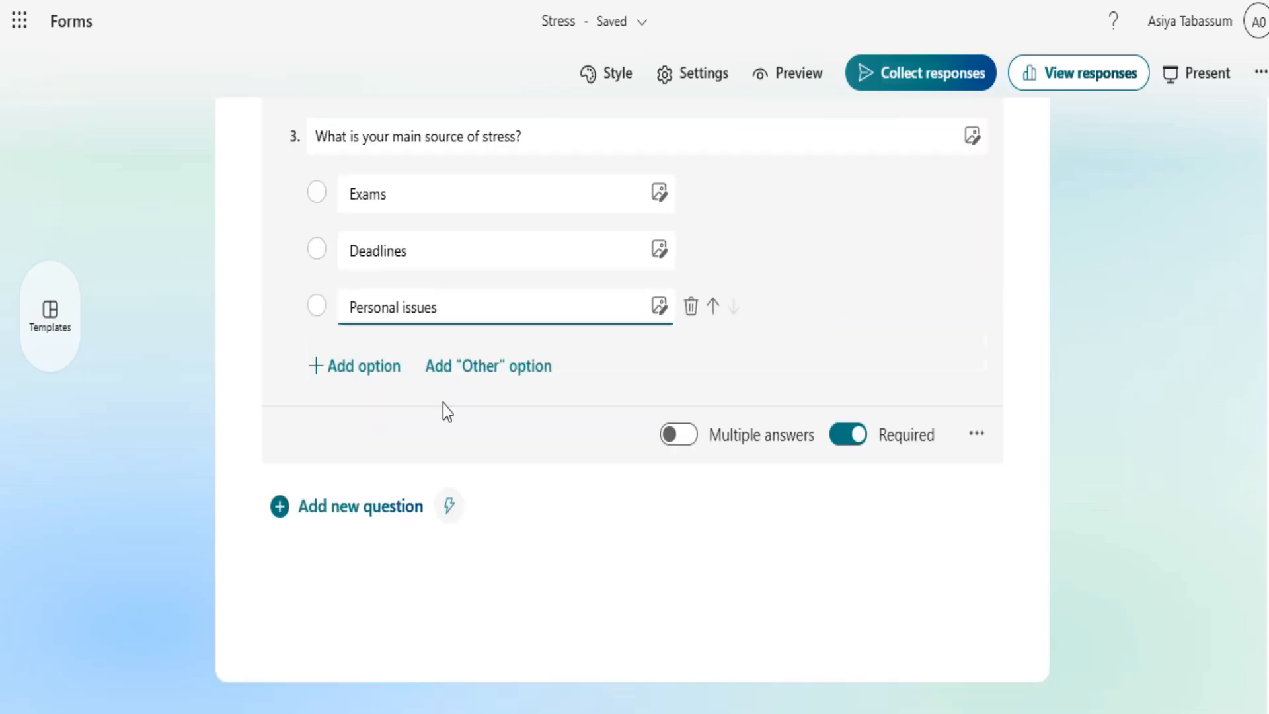
left_click(388, 509)
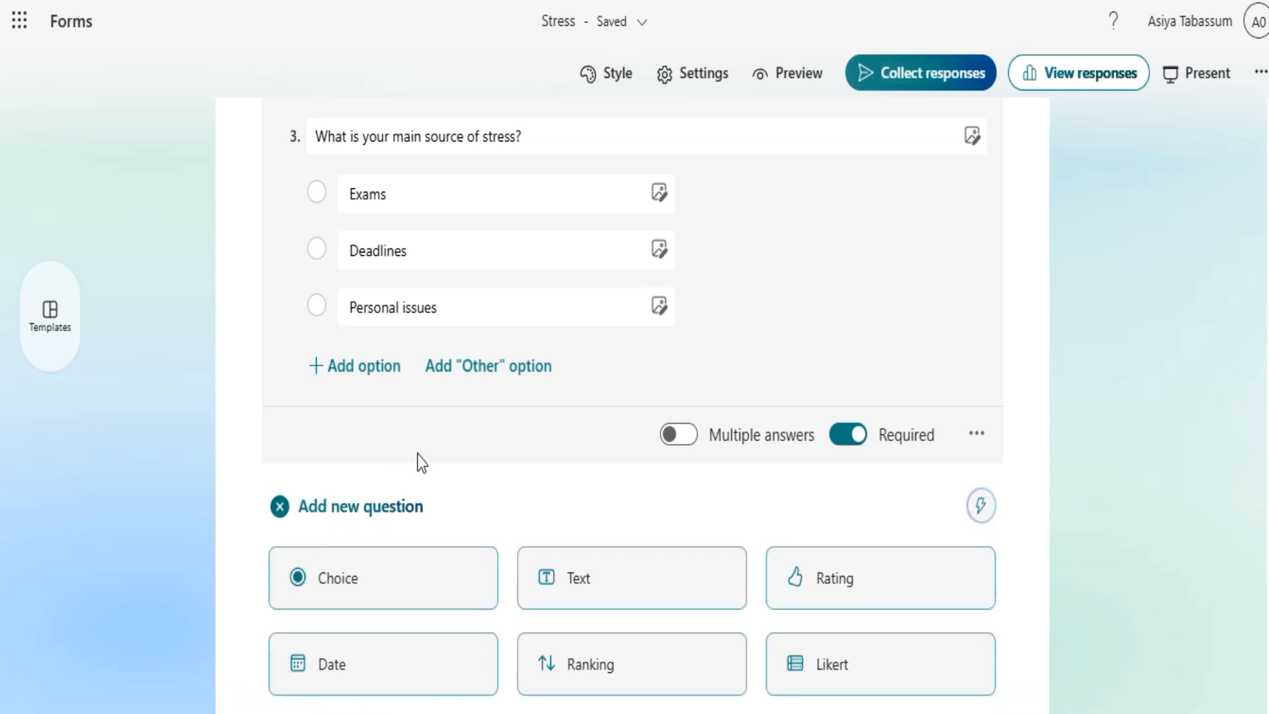
scroll(418, 461, "down", 3)
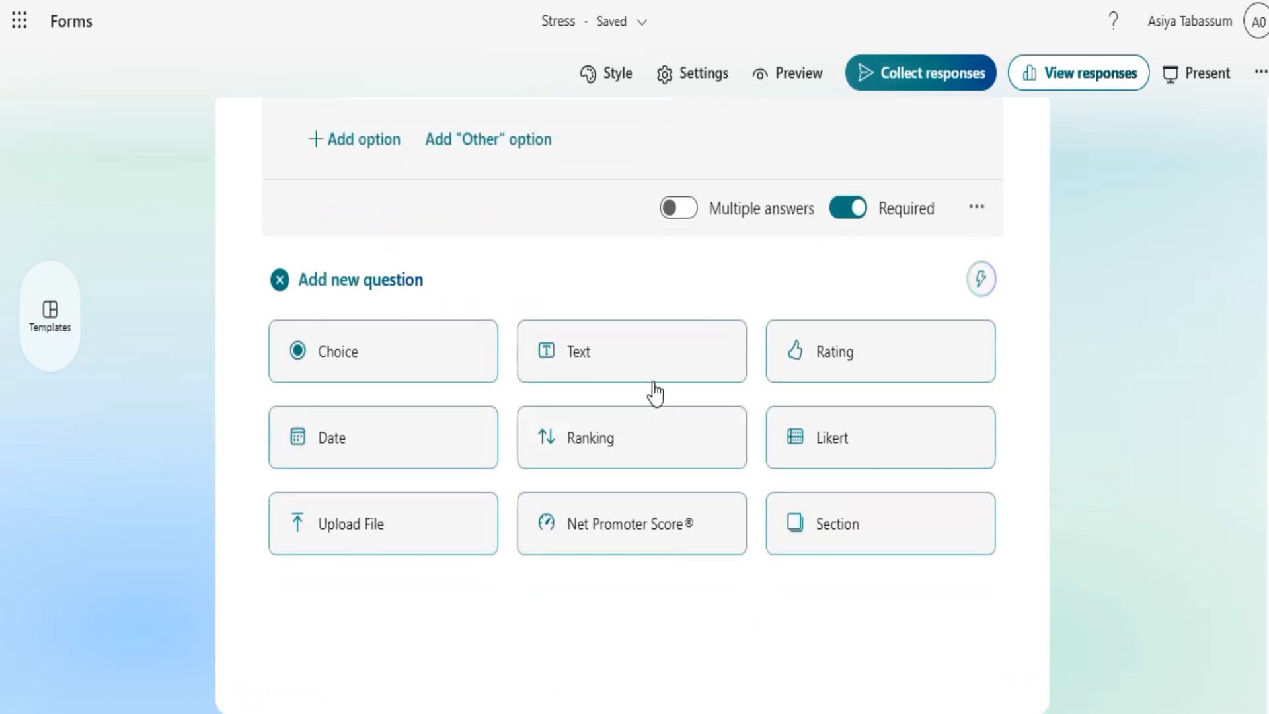
left_click(584, 371)
Set the fourth question to "What strategies do you use to manage stress?" copied from the Word document, without the stray leading "ü", and allow a long answer
left_click(555, 713)
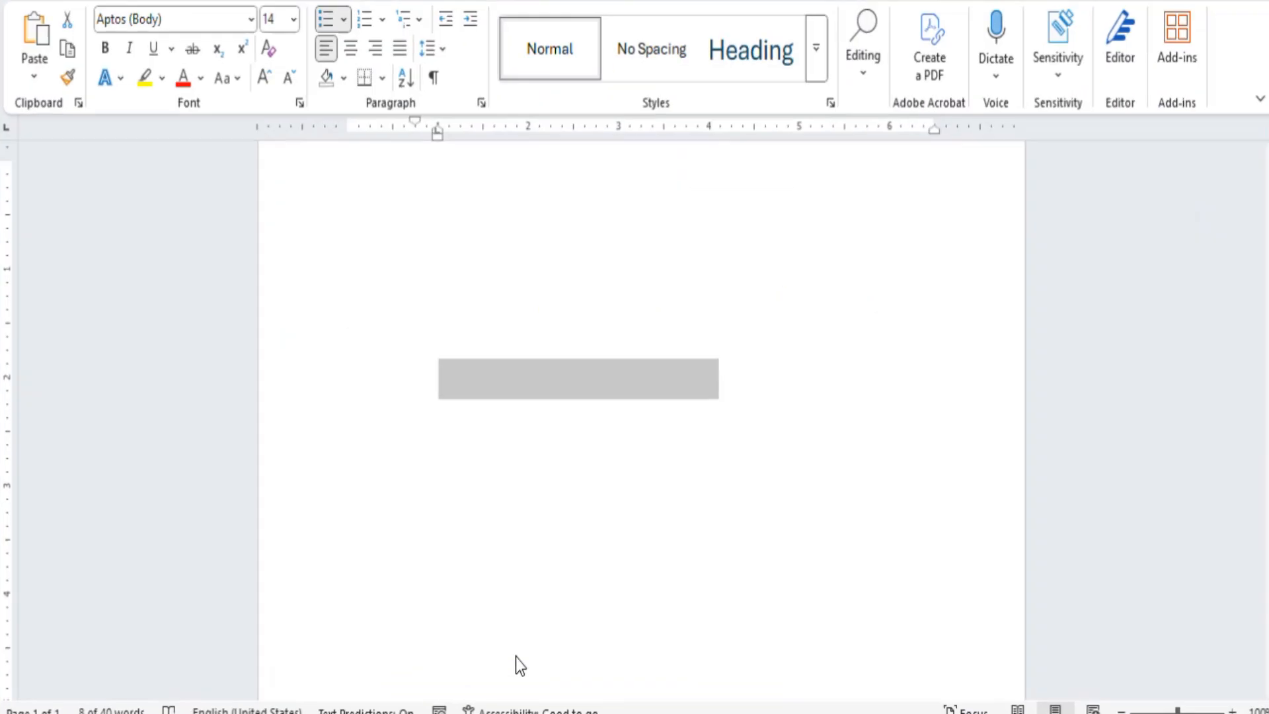
left_click(445, 570)
left_click(801, 584, "shift")
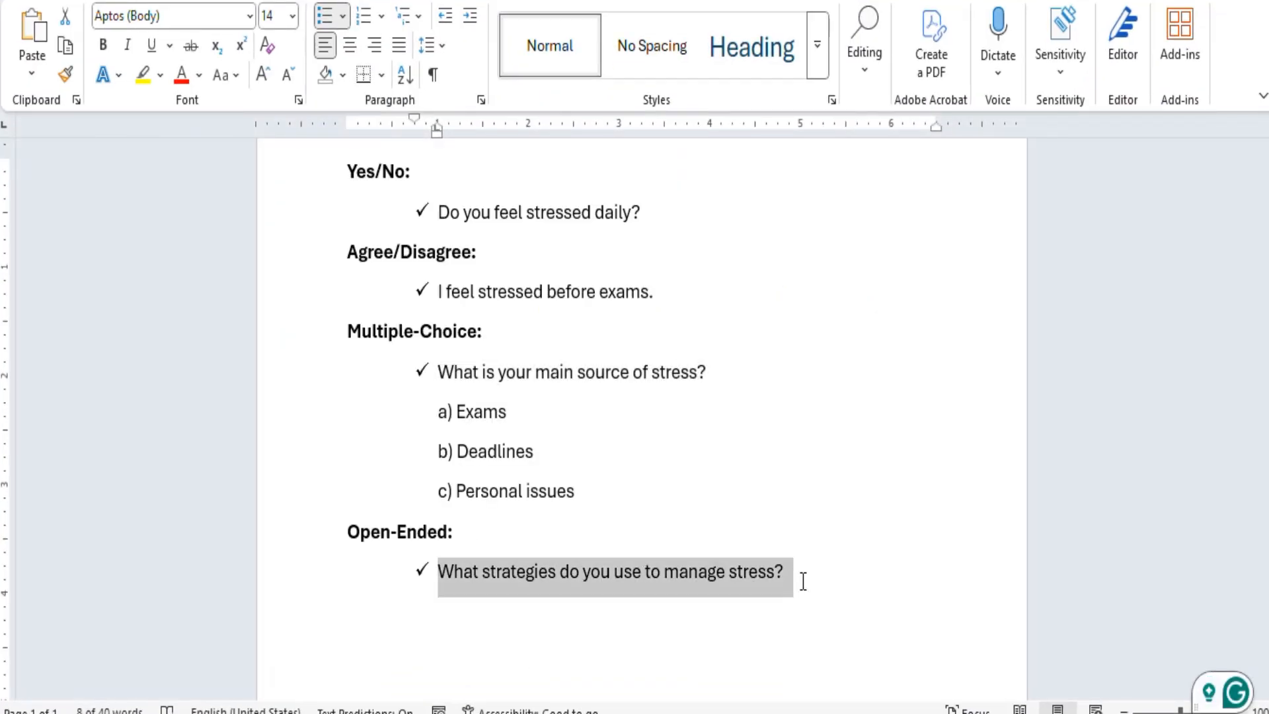
key("ctrl+c")
key("alt+Tab")
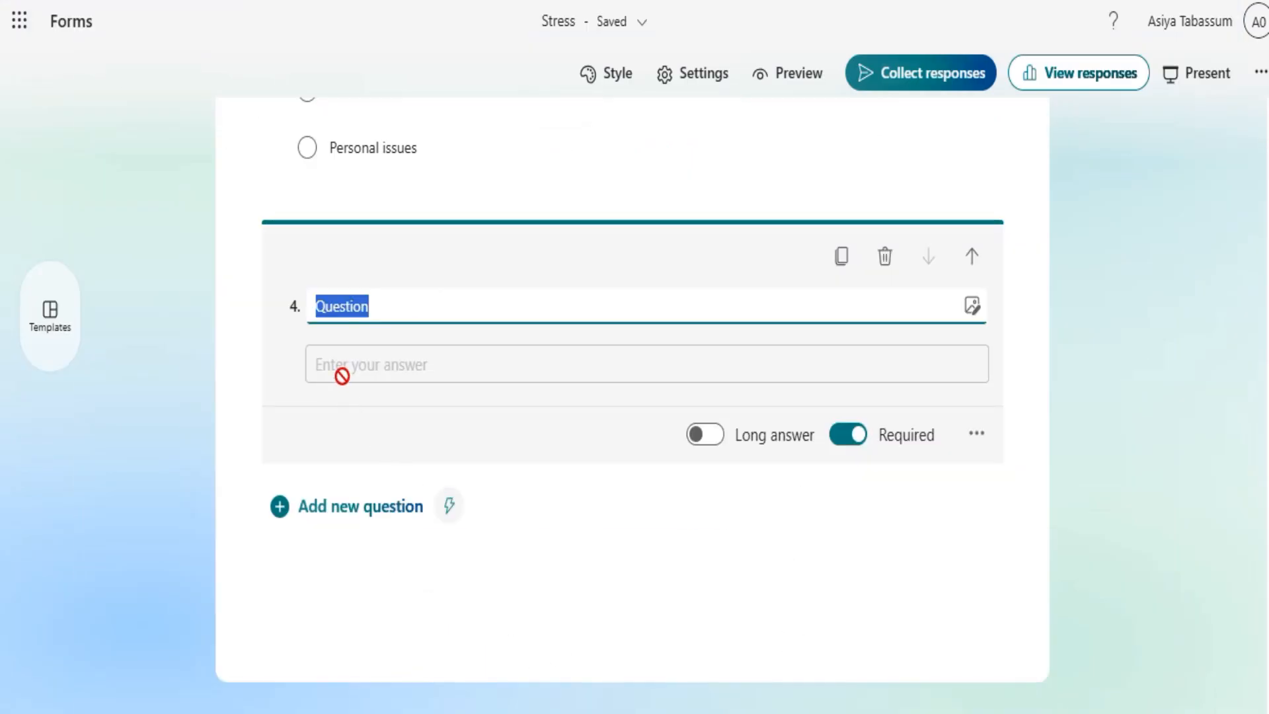
key("ctrl+v")
left_click(322, 308)
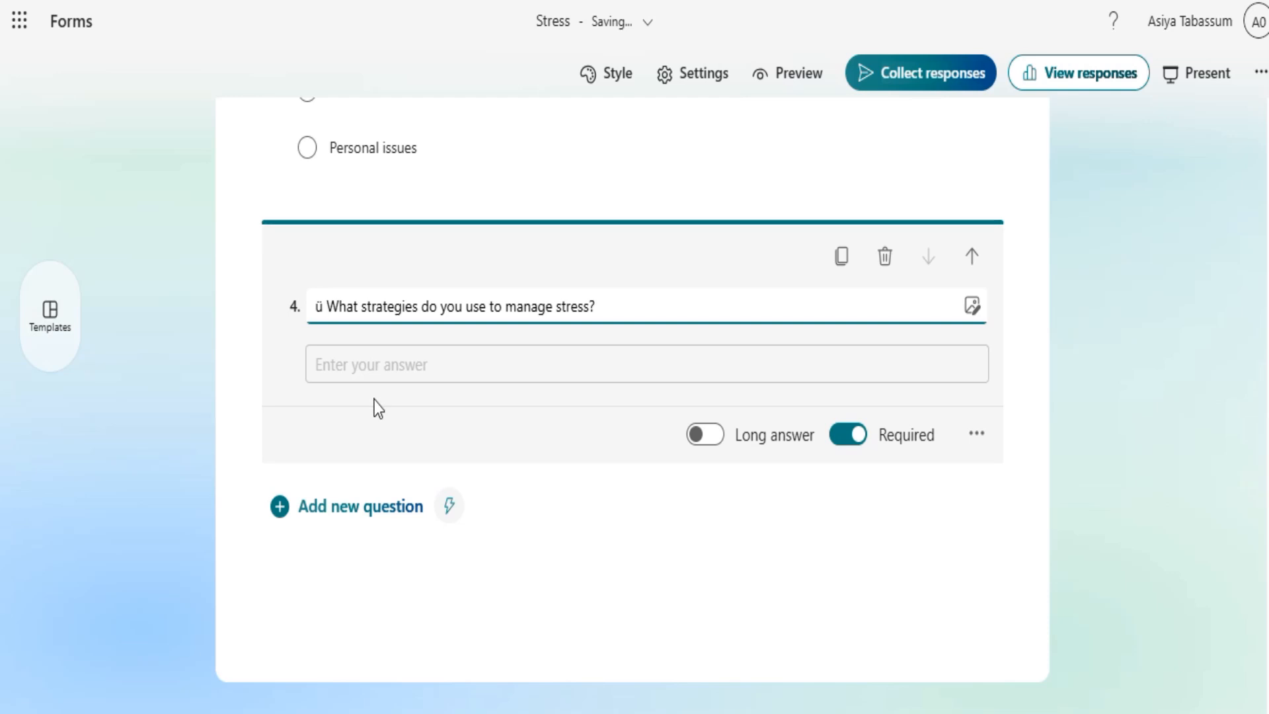
key("BackSpace")
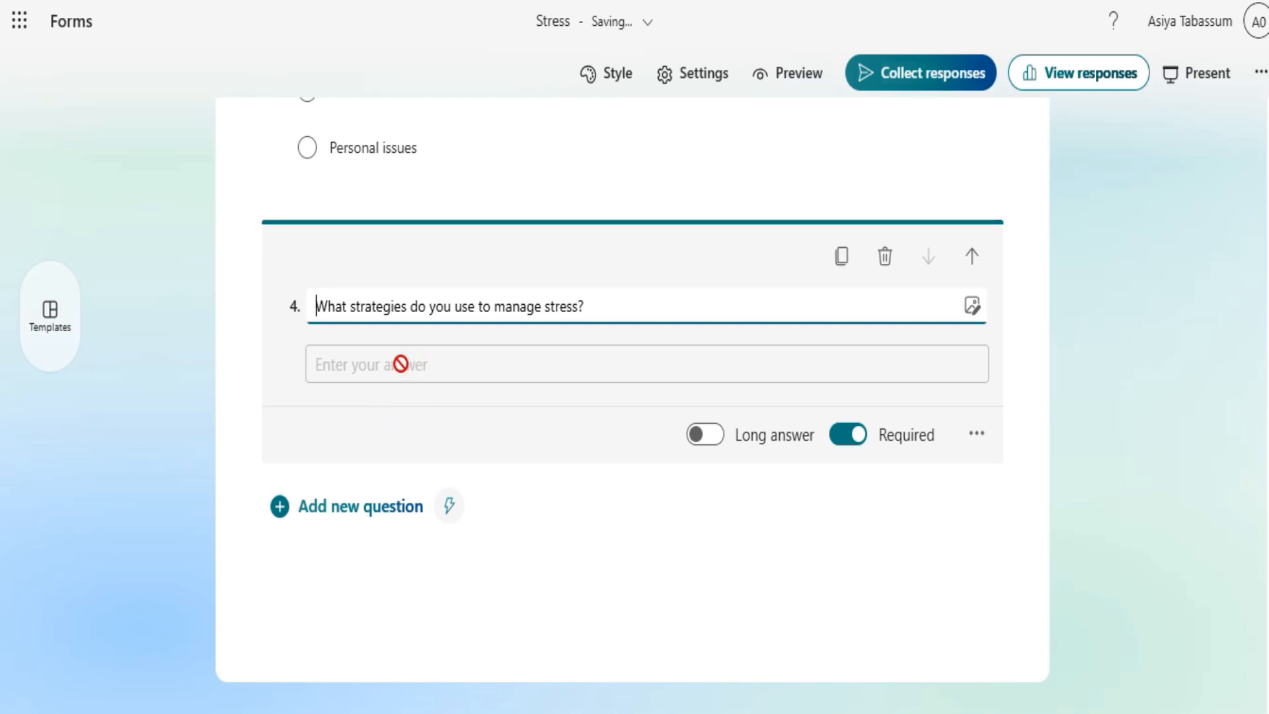
left_click(723, 444)
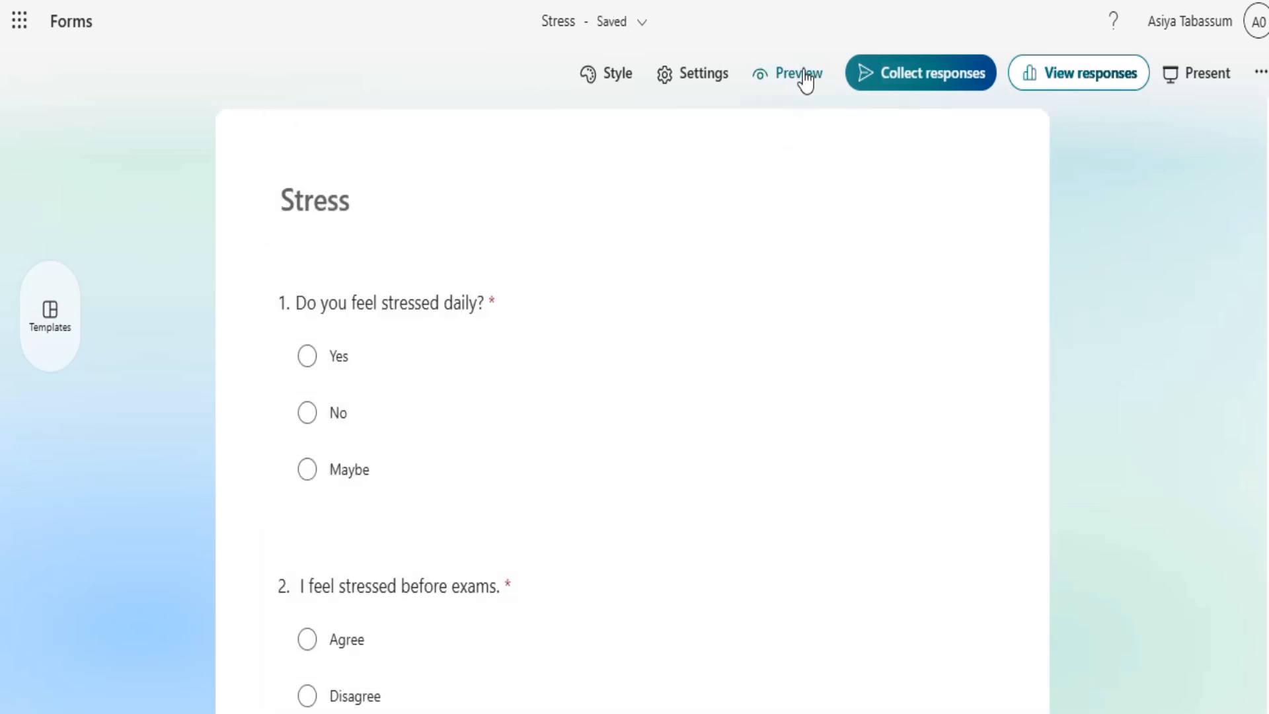
Preview the Stress form as respondents see it on a computer, and return to the question editor
left_click(798, 74)
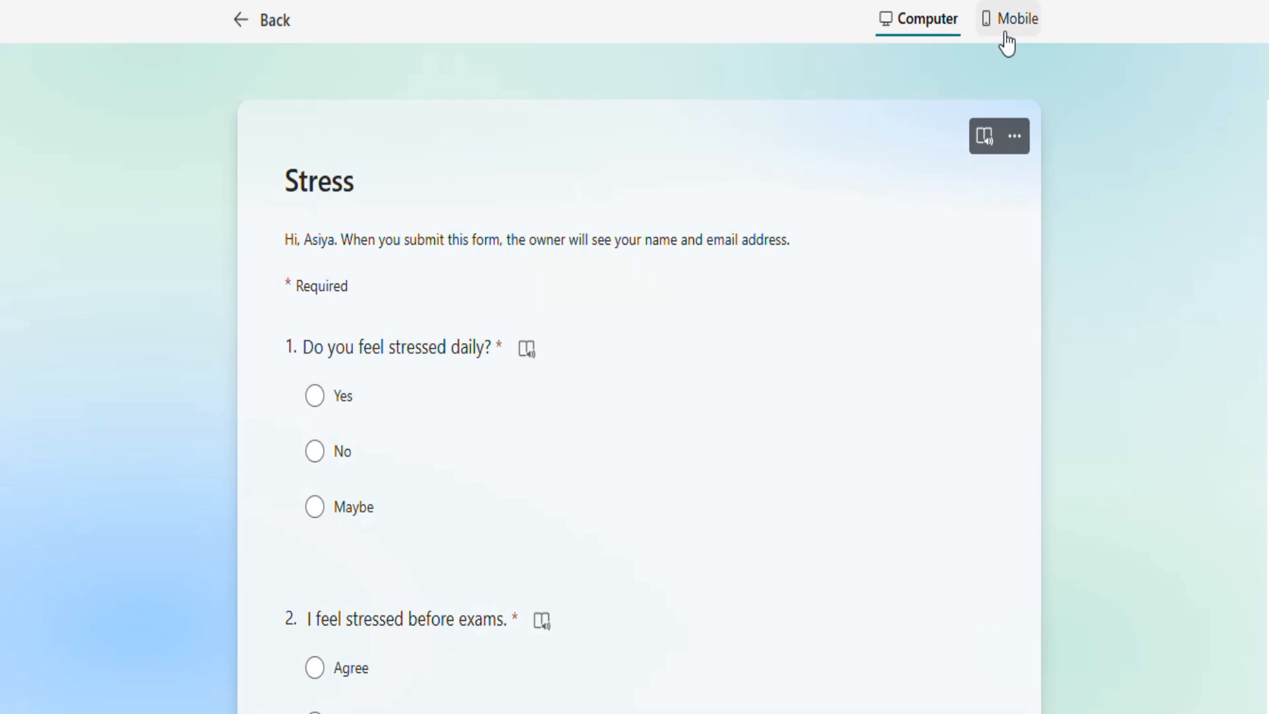
left_click(269, 20)
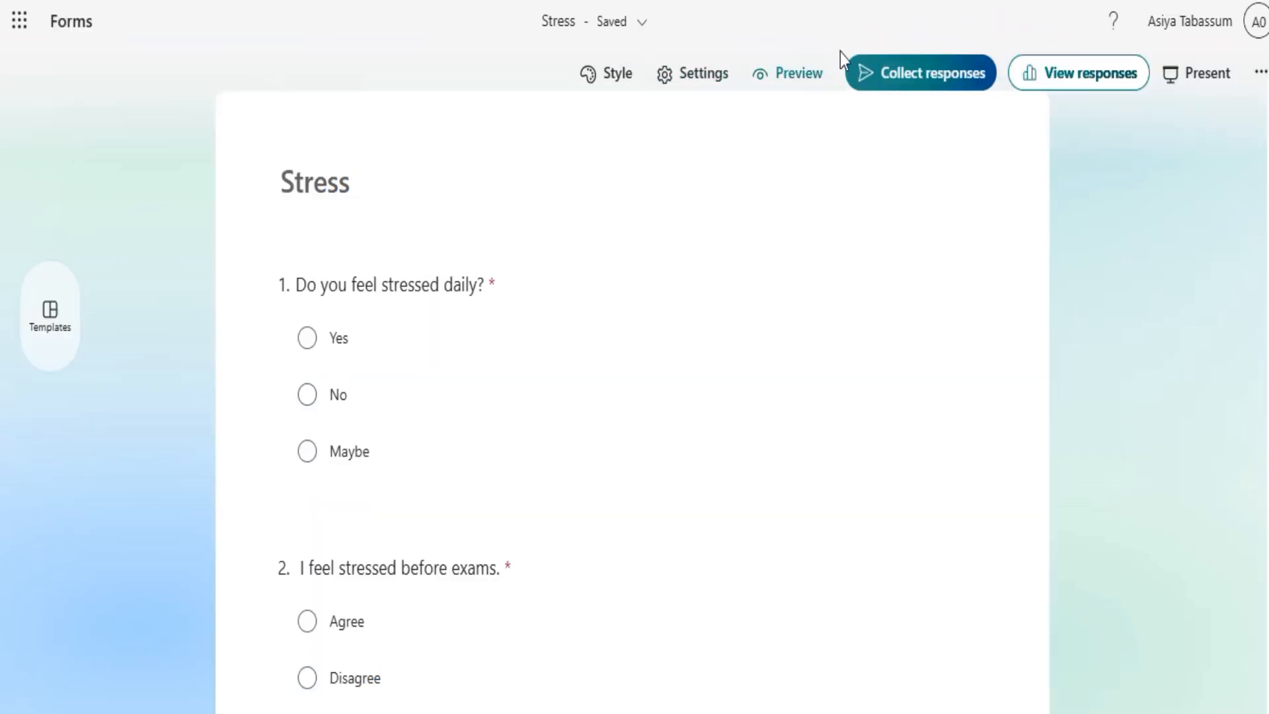
Open the form's response collection to anyone without sign-in and copy the response link
left_click(919, 79)
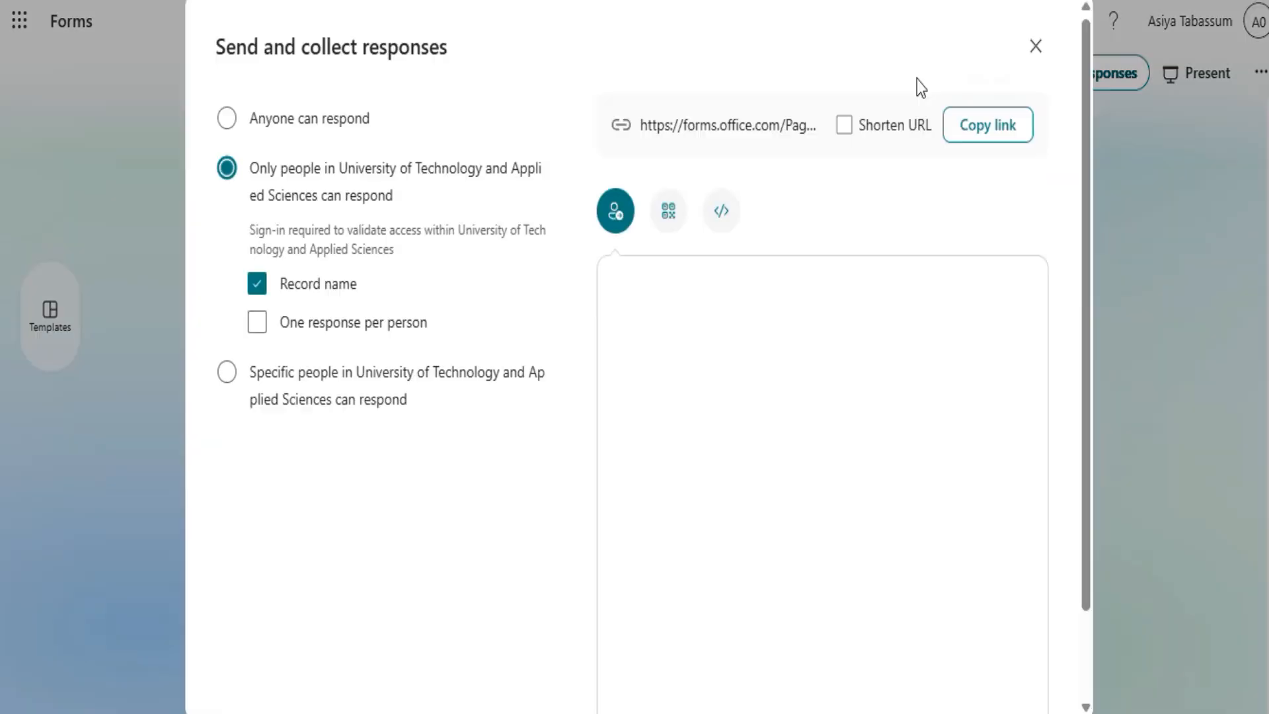
left_click(228, 120)
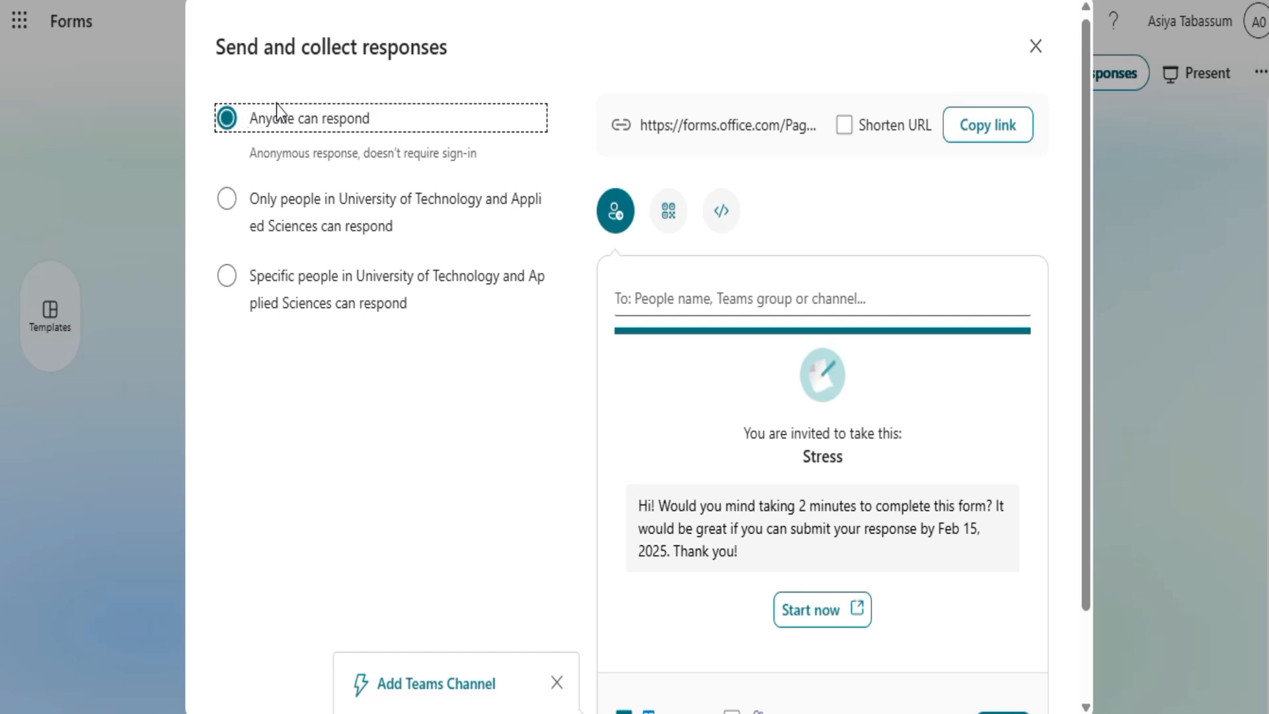
left_click(981, 135)
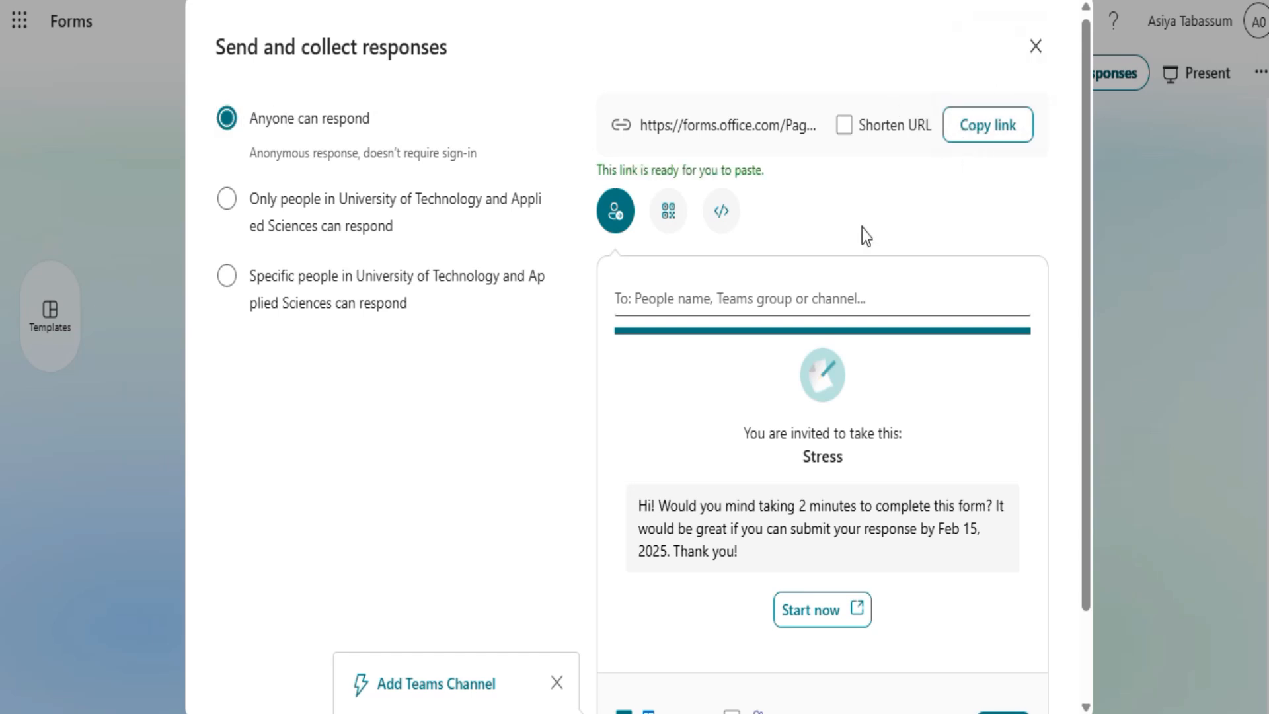
Display the QR code for sharing the Stress form, and close the sharing dialog
scroll(859, 228, "down", 2)
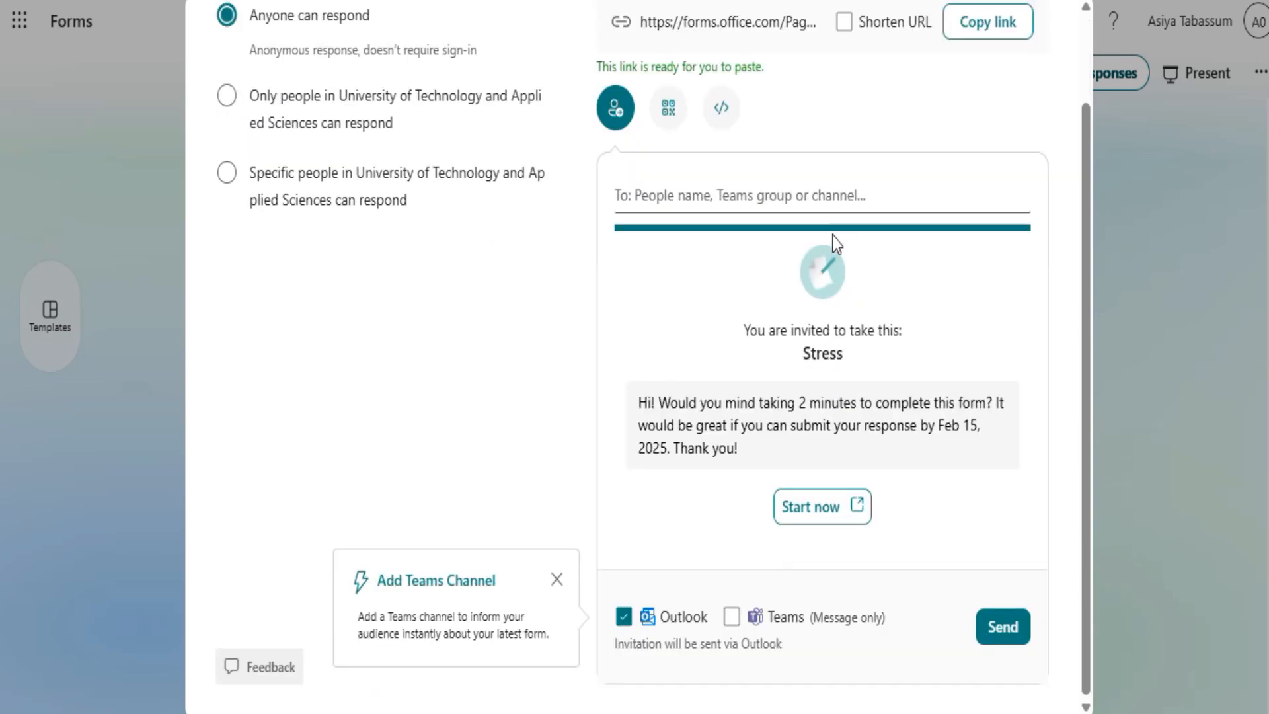
left_click(668, 109)
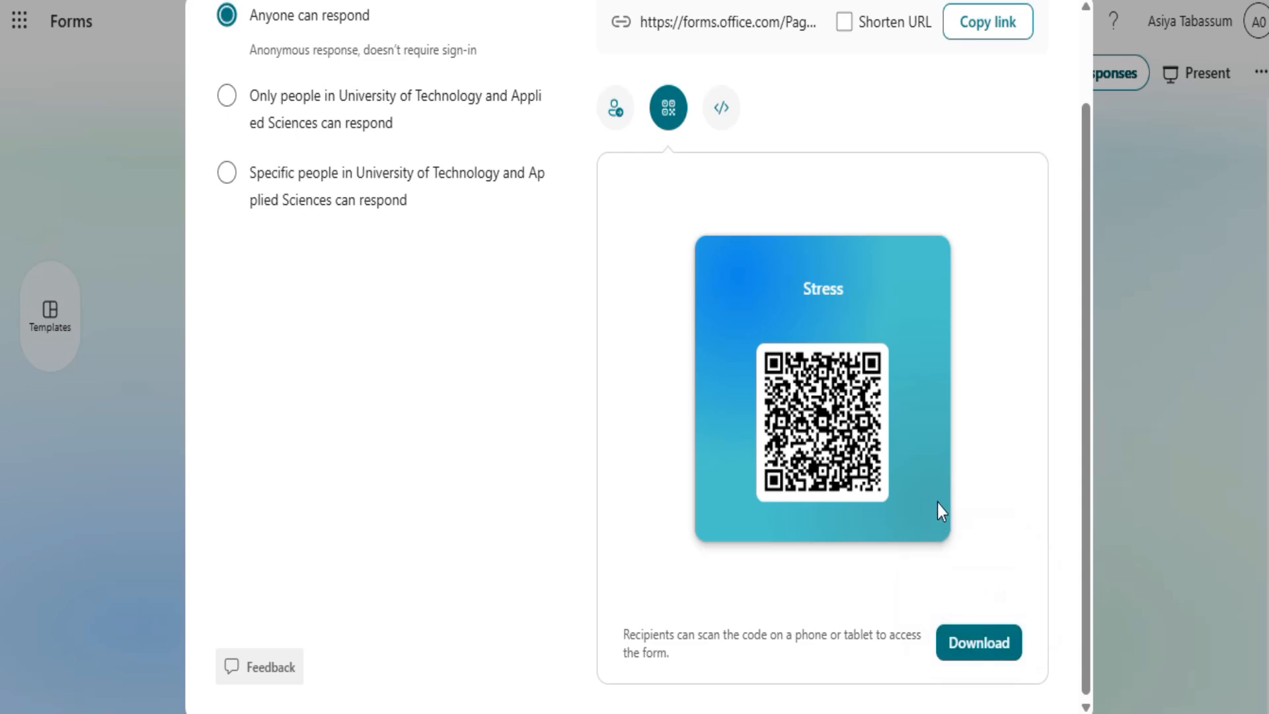
scroll(938, 503, "up", 2)
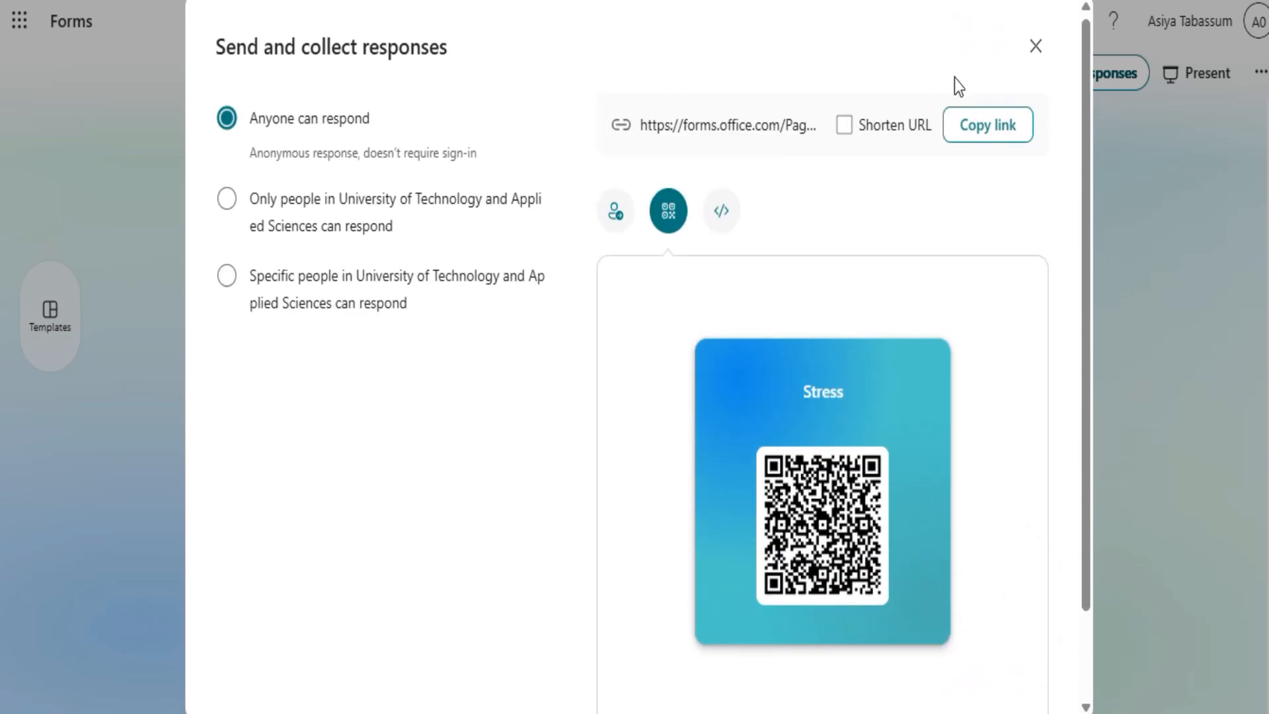
left_click(1036, 47)
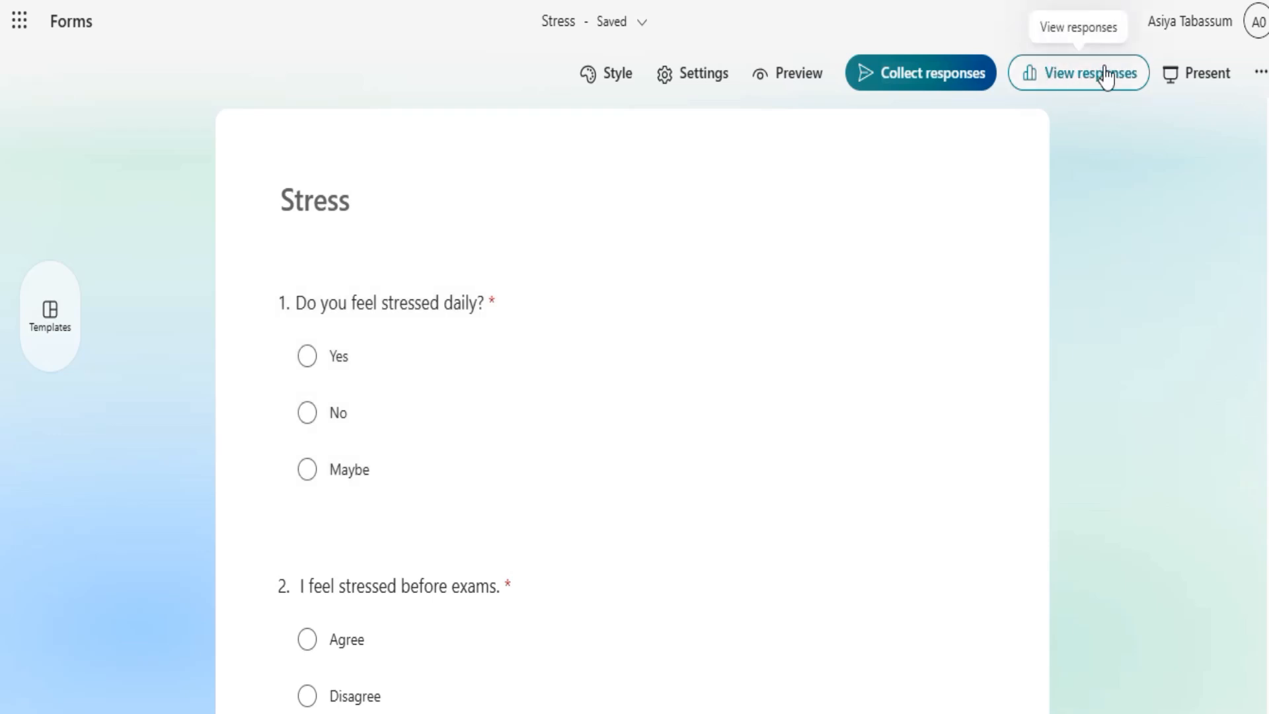
Check the form's responses overview and return to the questions
left_click(1104, 74)
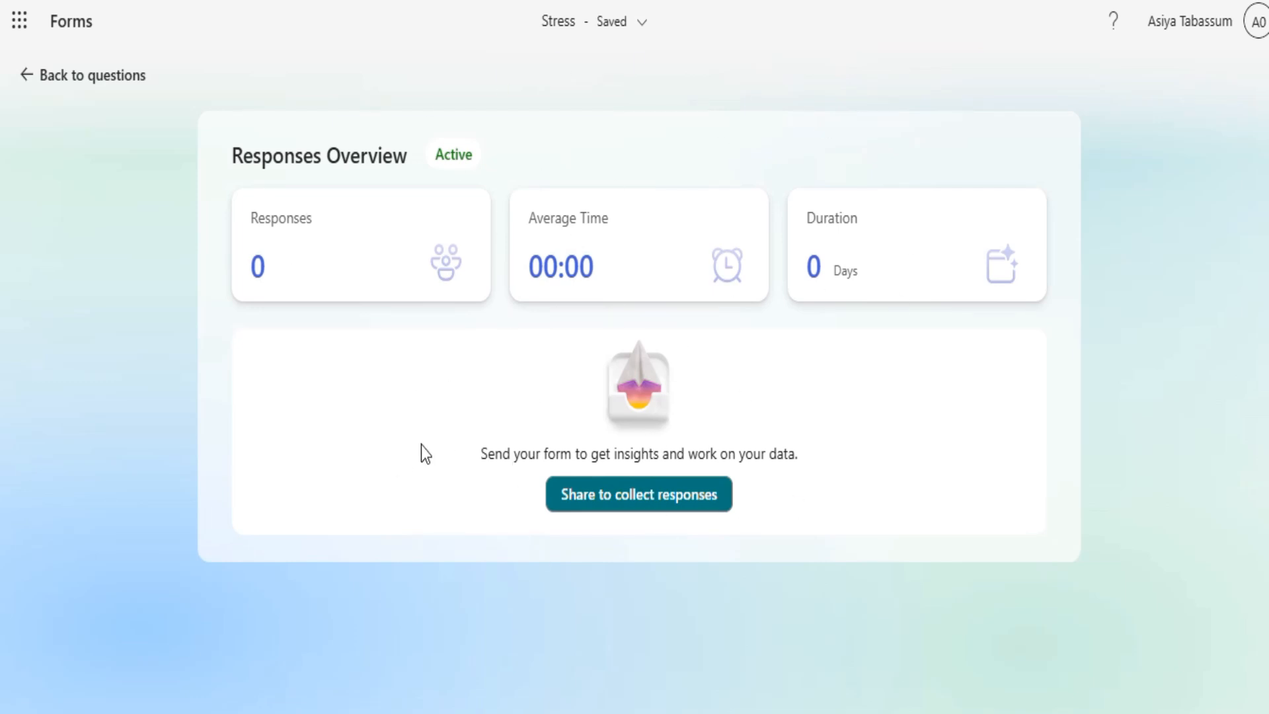
left_click(61, 76)
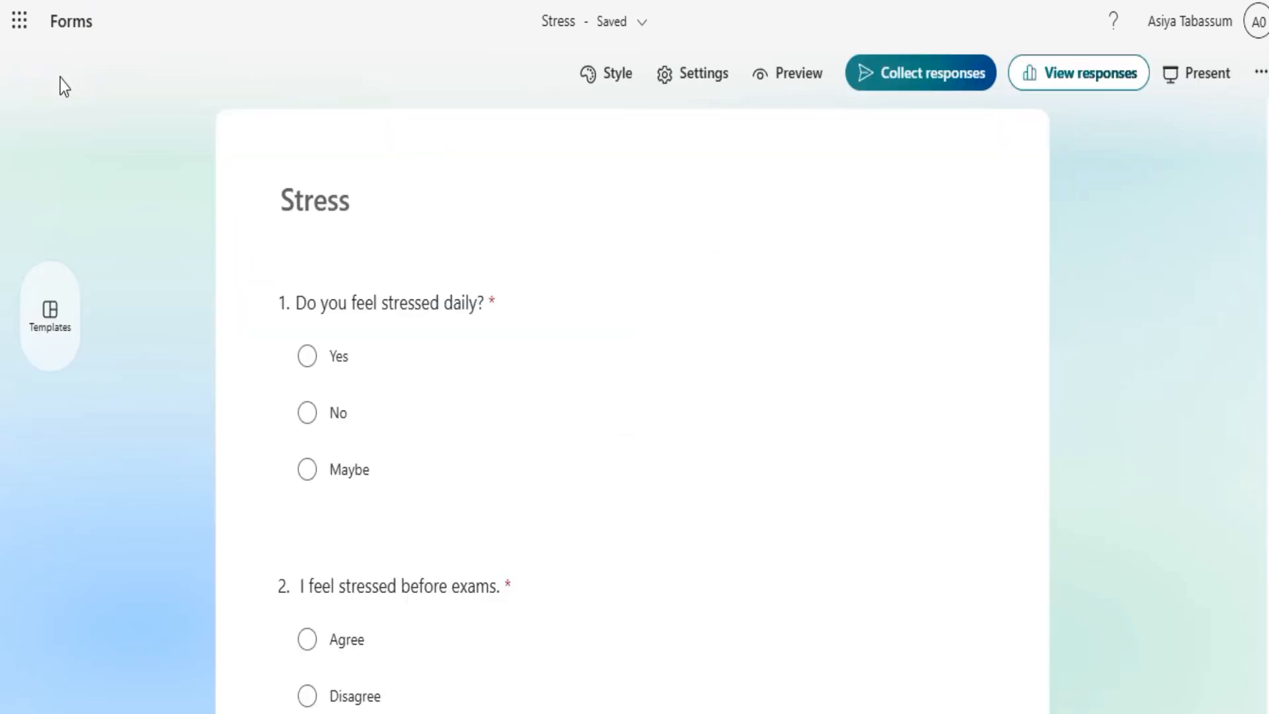